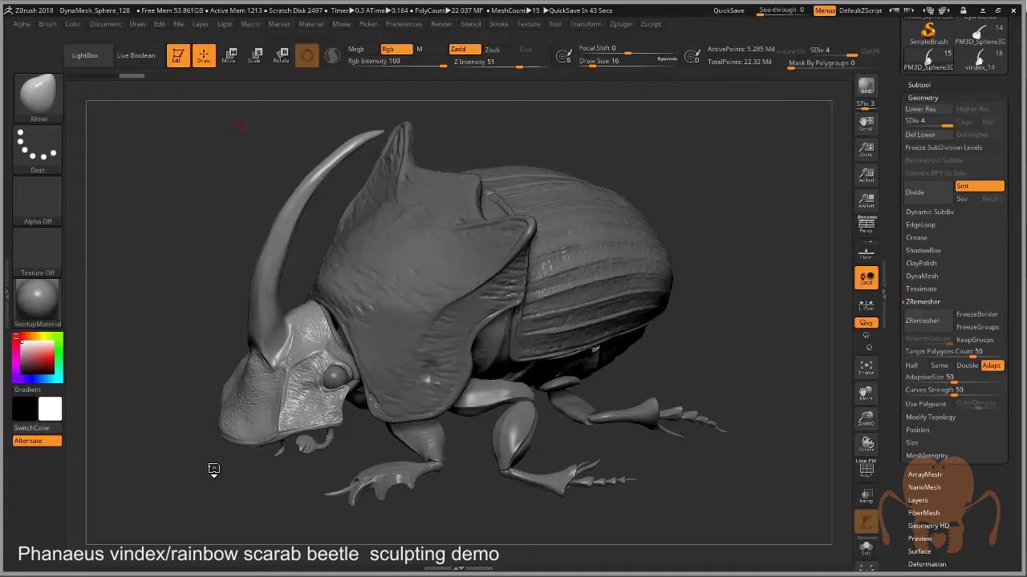
Examine the sculpted beetle from several angles and inspect the surface detail around its head and eye up close.
{"action": "left_click_drag", "start_coordinate": [218, 469], "coordinate": [221, 466]}
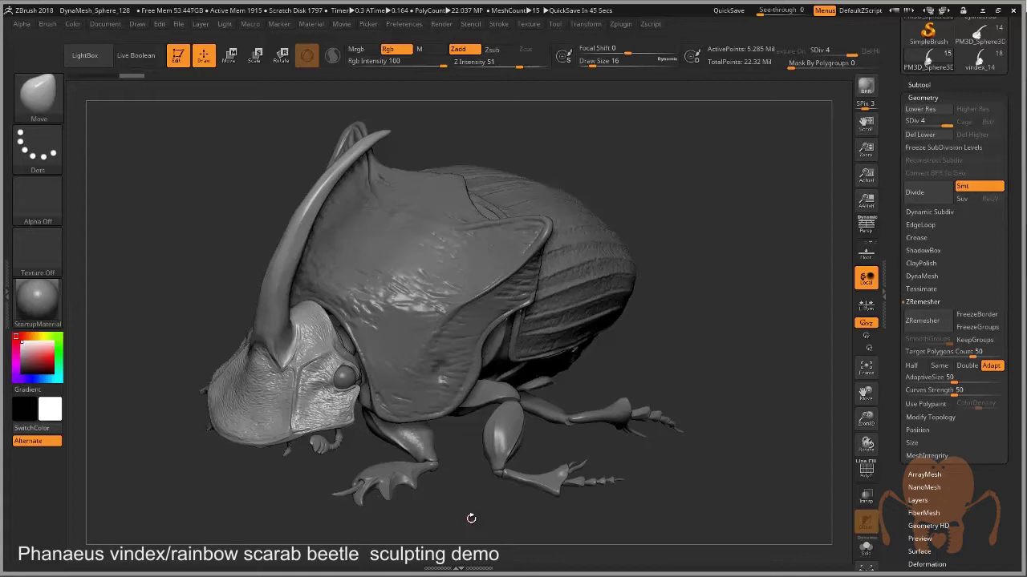
{"action": "left_click_drag", "start_coordinate": [747, 394], "coordinate": [708, 414]}
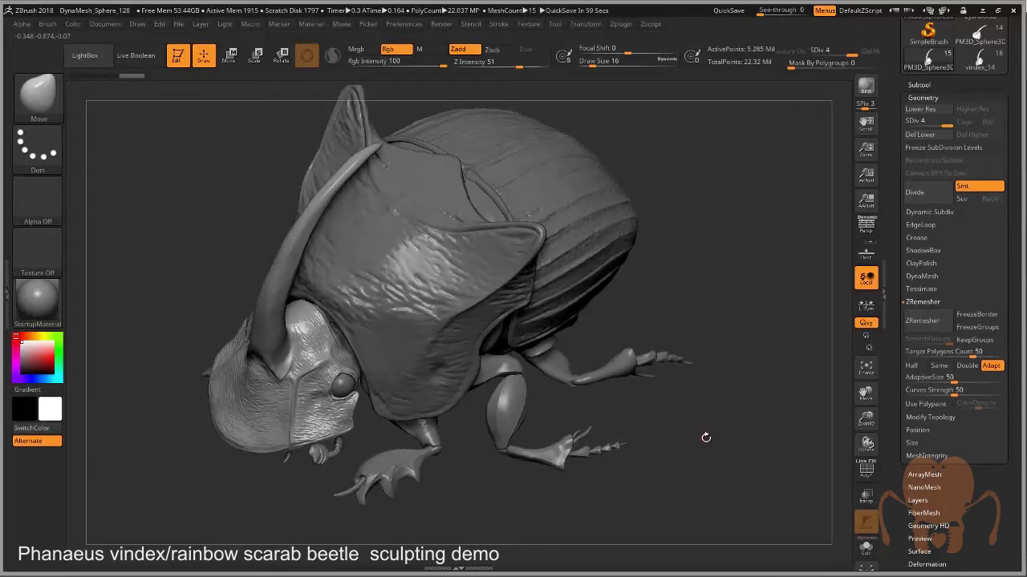
{"action": "left_click_drag", "start_coordinate": [707, 440], "coordinate": [698, 463]}
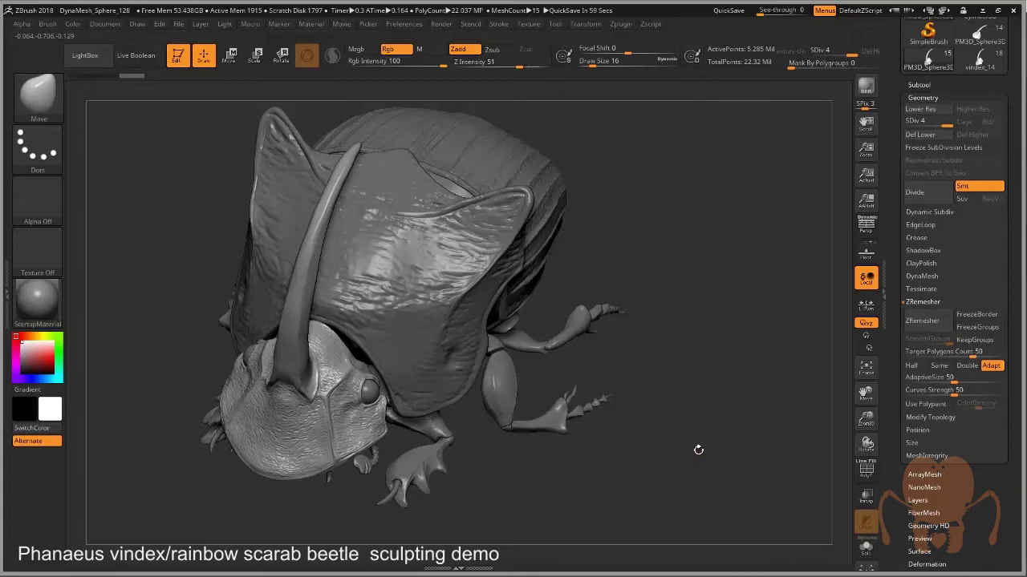
{"action": "left_click_drag", "start_coordinate": [639, 456], "coordinate": [633, 404]}
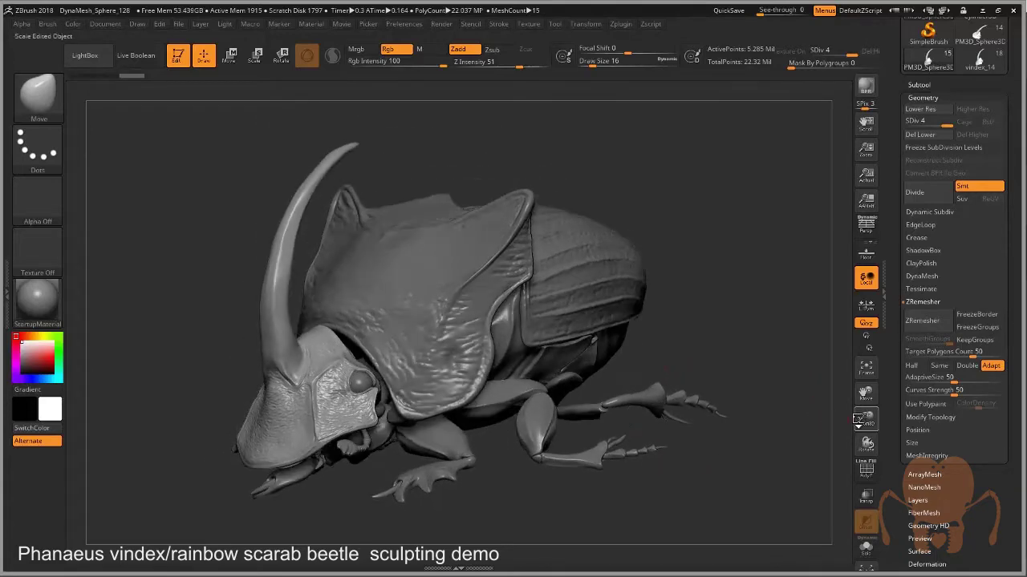
{"action": "left_click_drag", "start_coordinate": [866, 419], "coordinate": [866, 385]}
{"action": "left_click_drag", "start_coordinate": [866, 458], "coordinate": [866, 494]}
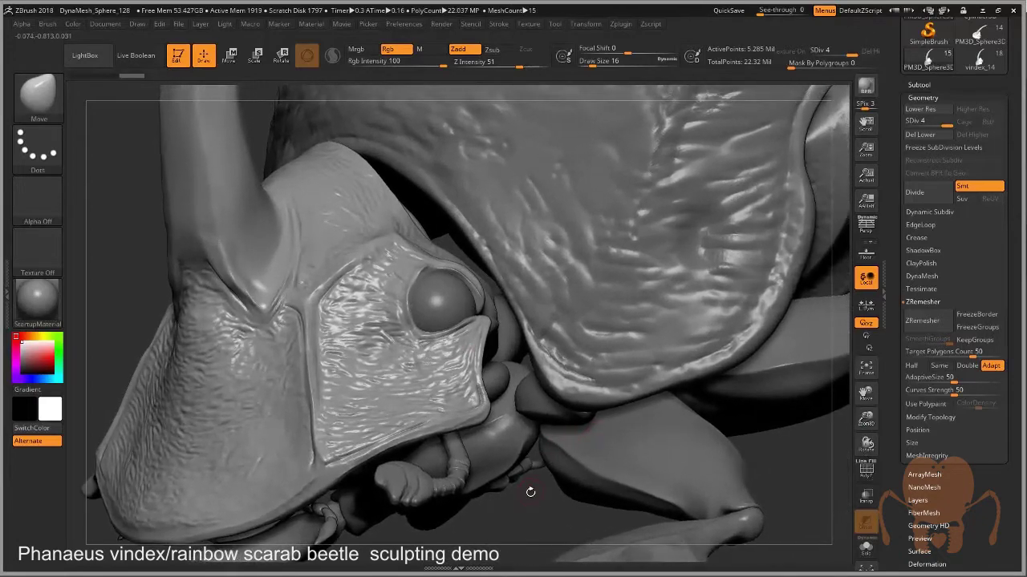
{"action": "left_click_drag", "start_coordinate": [539, 510], "coordinate": [819, 384]}
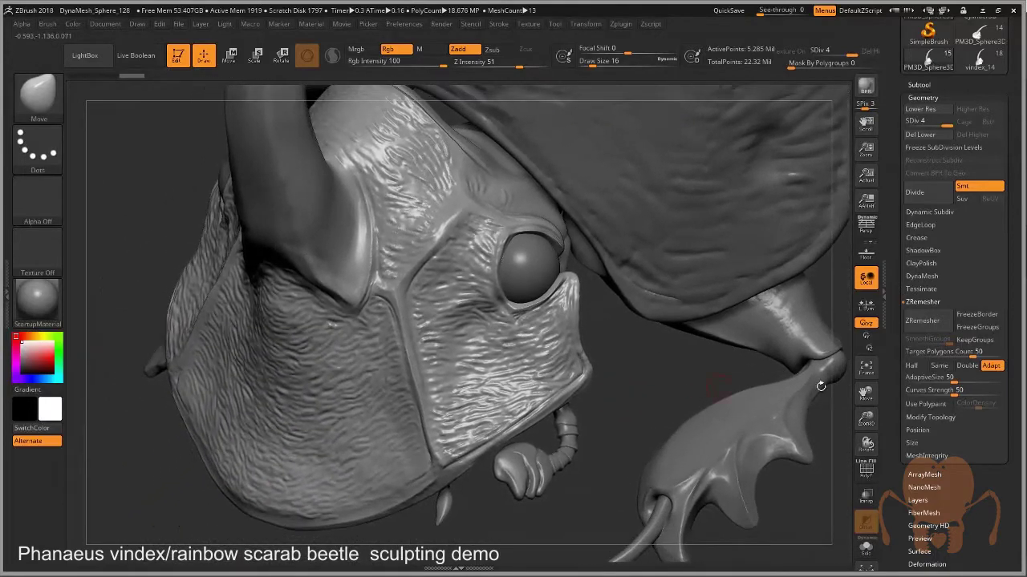
Turn on the PolyFrame wireframe and inspect the head's mesh around the cheek plate, eye and lower edge.
{"action": "left_click", "coordinate": [868, 473]}
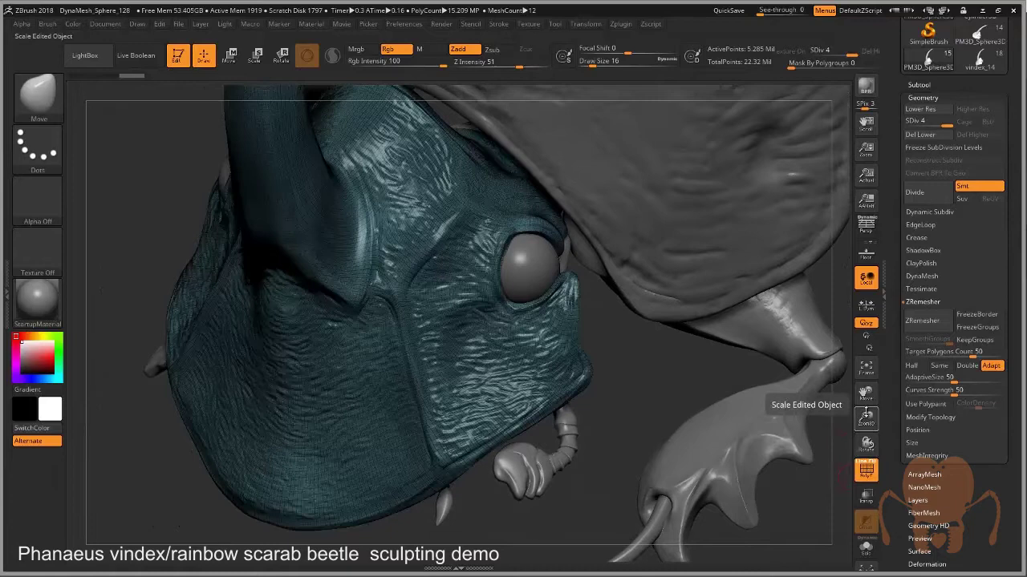
{"action": "left_click_drag", "start_coordinate": [866, 417], "coordinate": [867, 474]}
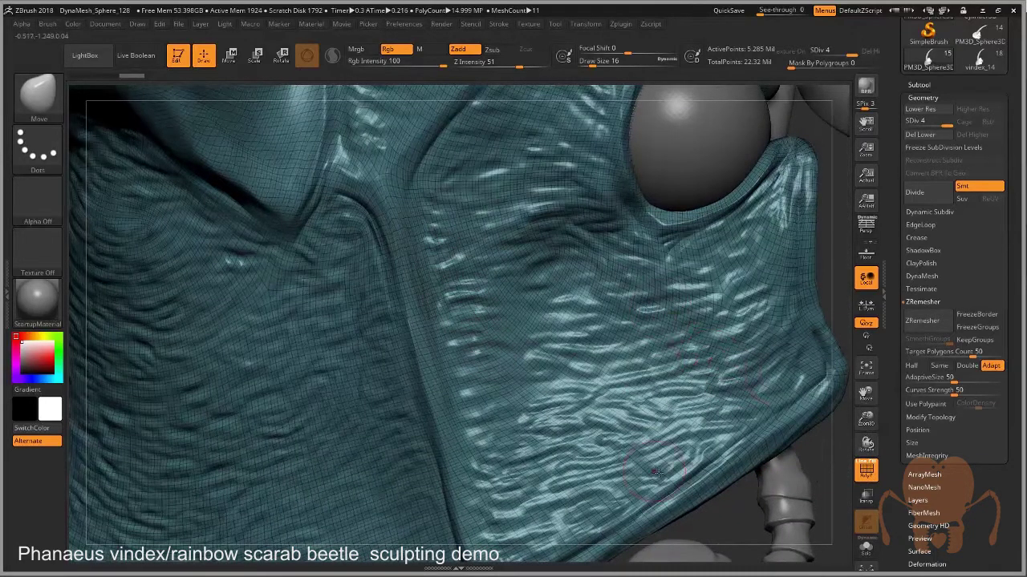
{"action": "left_click_drag", "start_coordinate": [732, 523], "coordinate": [595, 502], "text": "alt"}
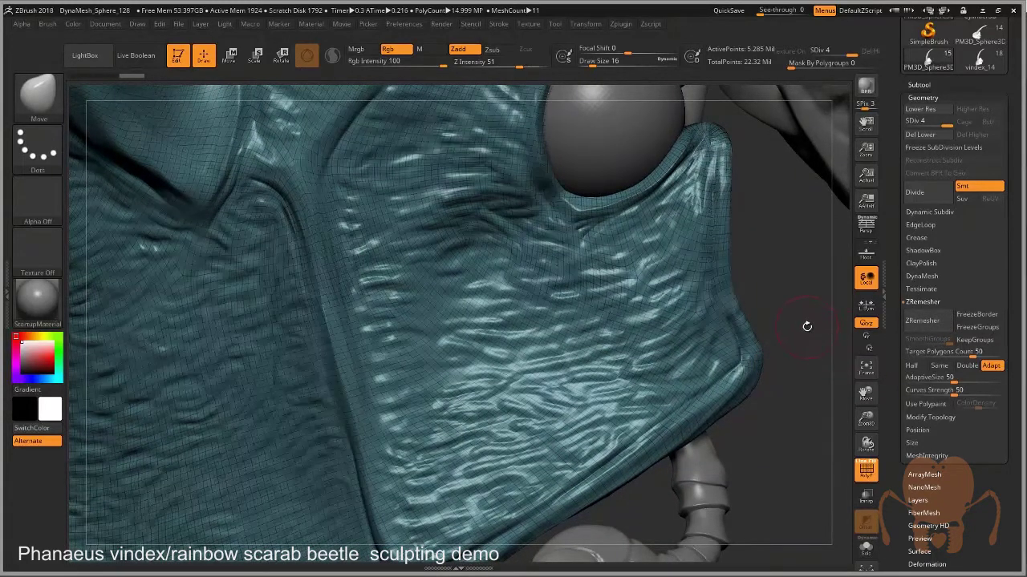
{"action": "left_click_drag", "start_coordinate": [799, 344], "coordinate": [755, 333]}
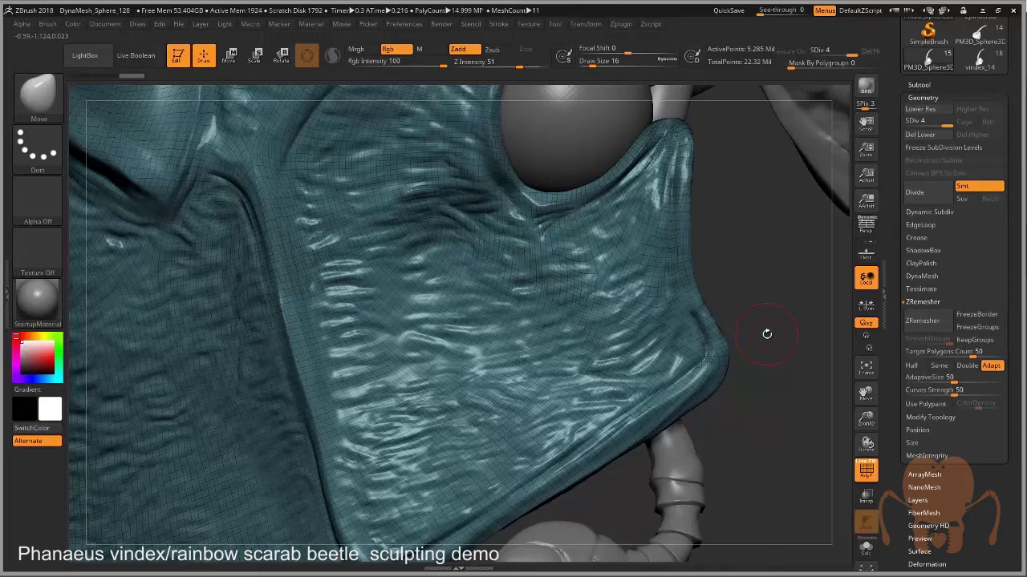
{"action": "left_click_drag", "start_coordinate": [777, 407], "coordinate": [690, 302]}
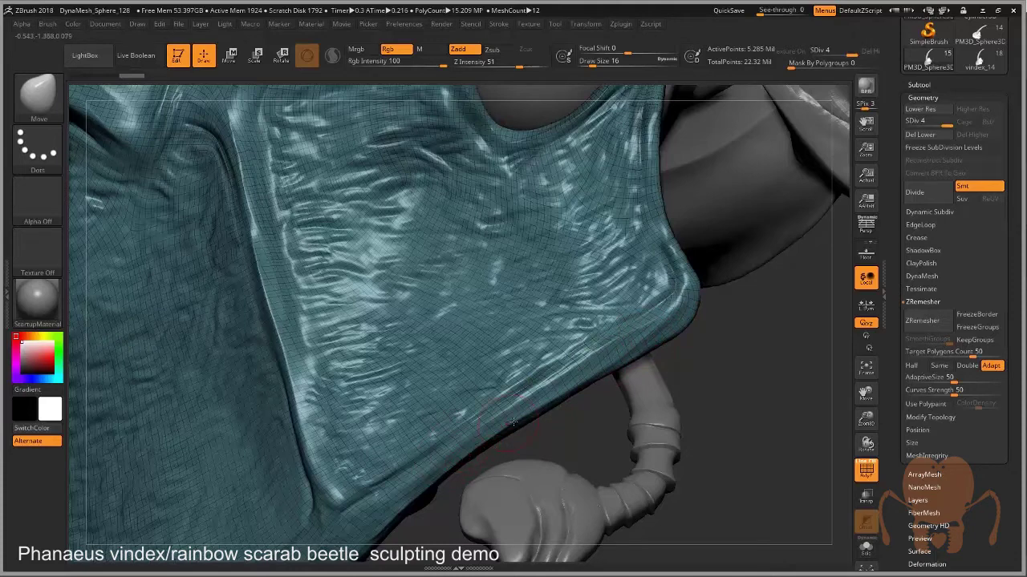
{"action": "left_click_drag", "start_coordinate": [865, 418], "coordinate": [613, 303]}
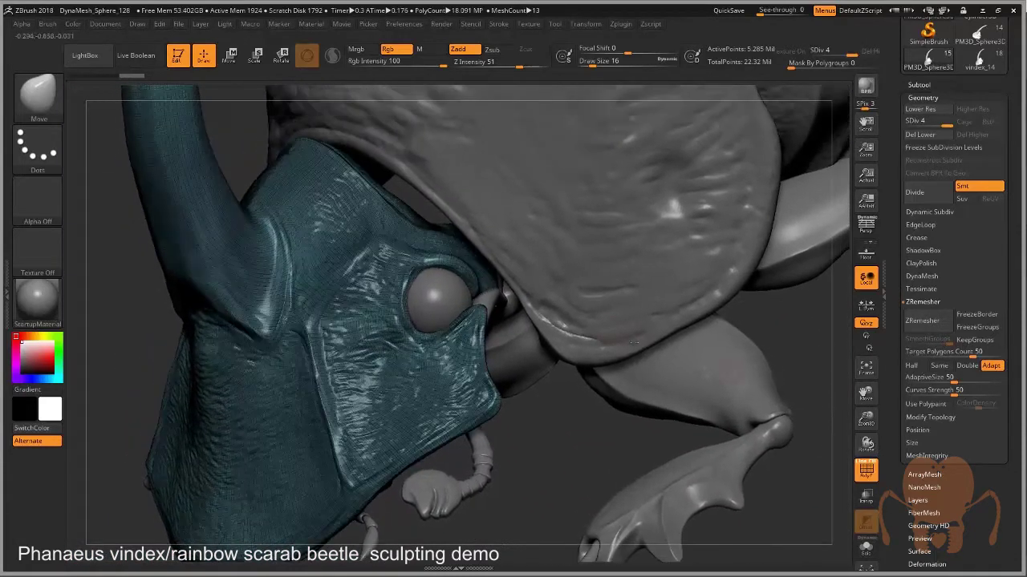
Switch to the vindex_14 tool and inspect the head's polygon layout around the horn, eye and front plate.
{"action": "left_click", "coordinate": [990, 67]}
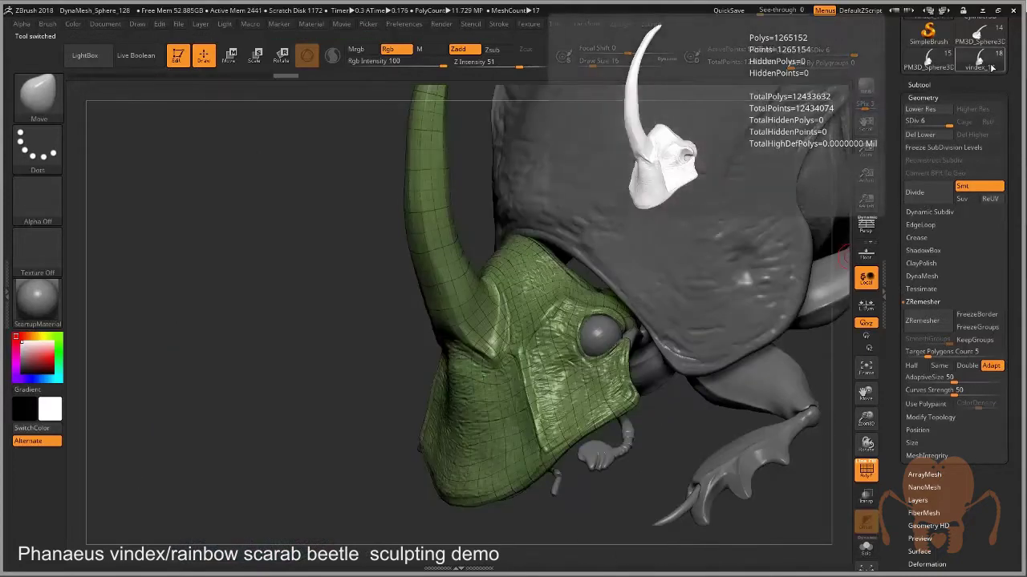
{"action": "left_click_drag", "start_coordinate": [866, 419], "coordinate": [882, 454]}
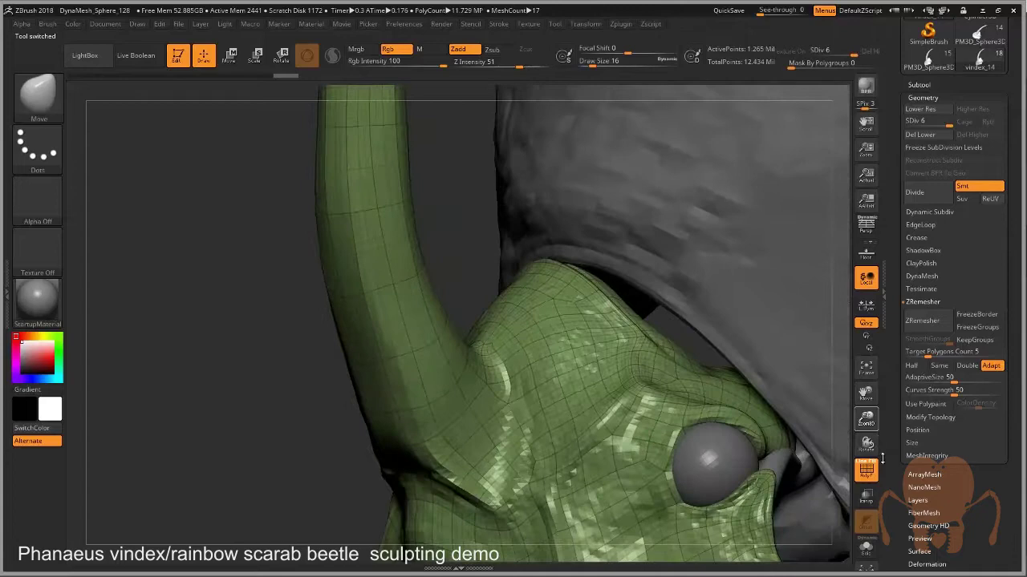
{"action": "left_click_drag", "start_coordinate": [869, 396], "coordinate": [835, 229]}
{"action": "left_click_drag", "start_coordinate": [786, 373], "coordinate": [820, 371]}
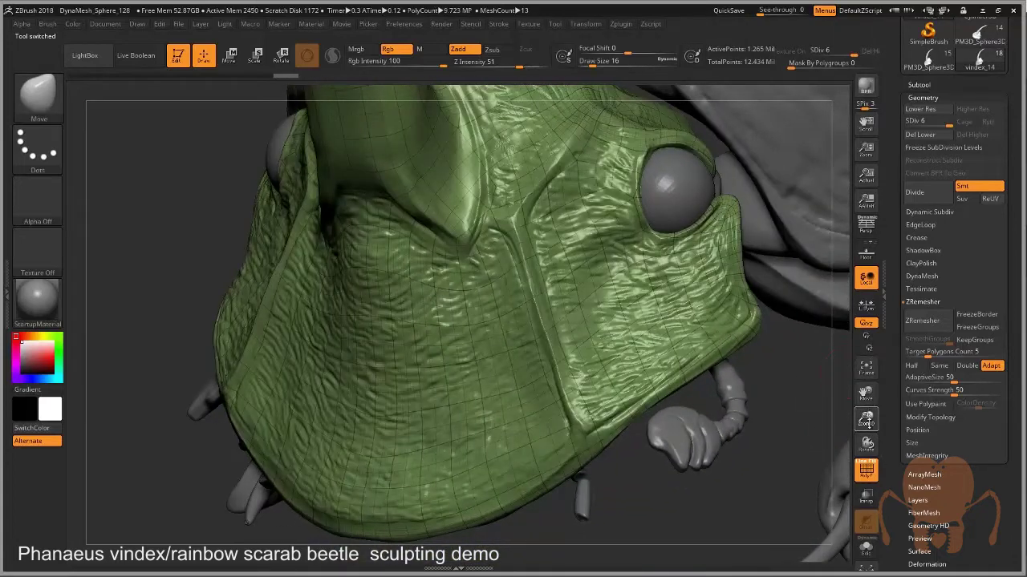
{"action": "left_click_drag", "start_coordinate": [867, 419], "coordinate": [848, 286]}
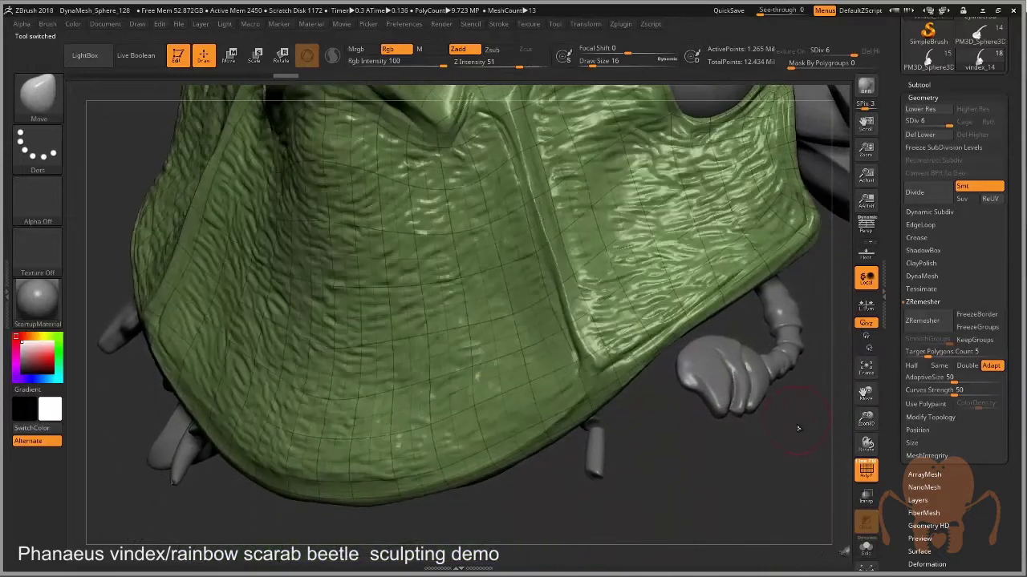
Preview the head at subdivision level 1, and return it to level 6.
{"action": "left_click", "coordinate": [909, 120]}
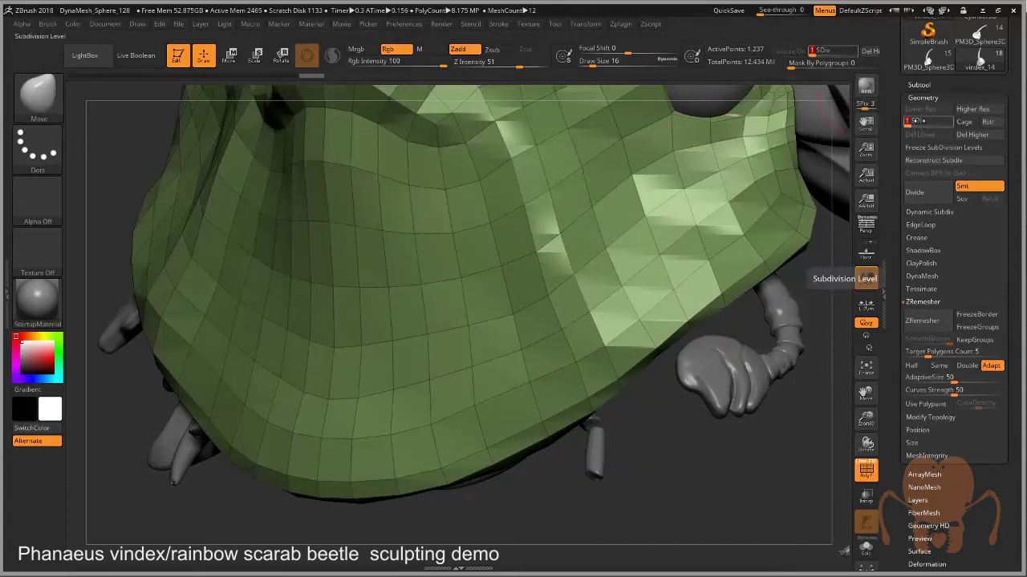
{"action": "left_click_drag", "start_coordinate": [919, 120], "coordinate": [927, 120]}
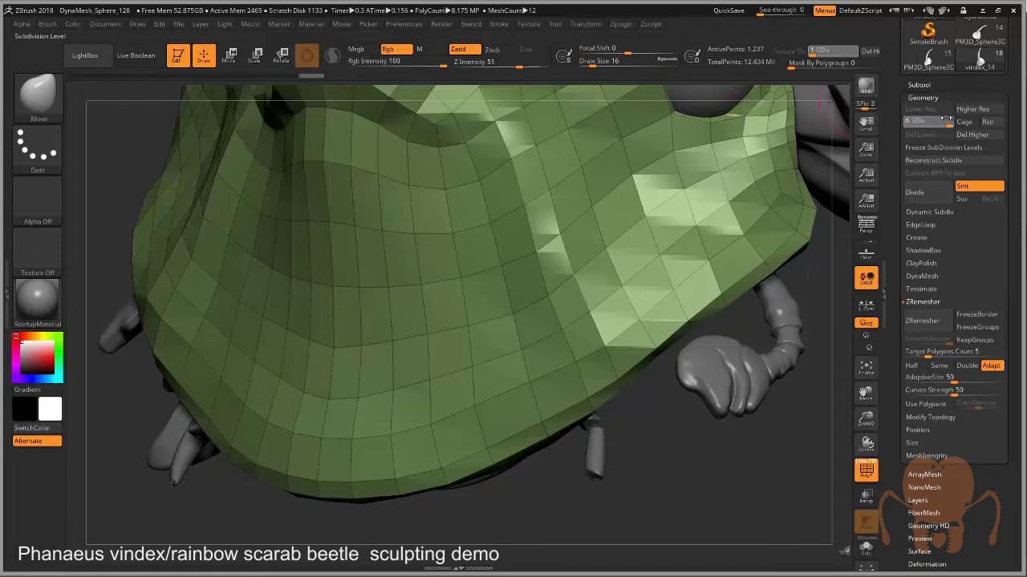
{"action": "left_click", "coordinate": [949, 120]}
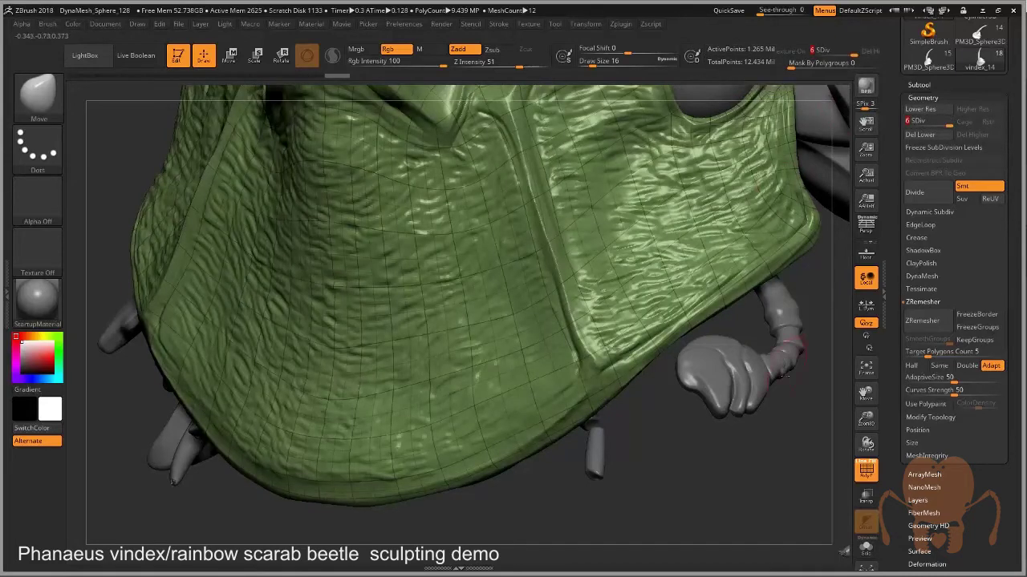
Set the head to subdivision level 2 and inspect the polygon flow along its front plate.
{"action": "left_click_drag", "start_coordinate": [658, 427], "coordinate": [705, 405]}
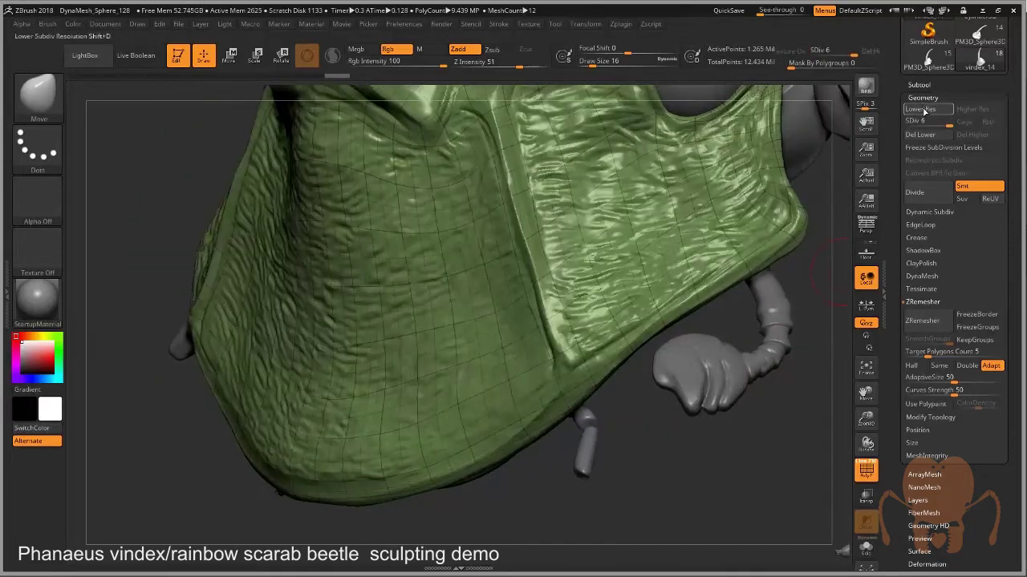
{"action": "left_click", "coordinate": [916, 120]}
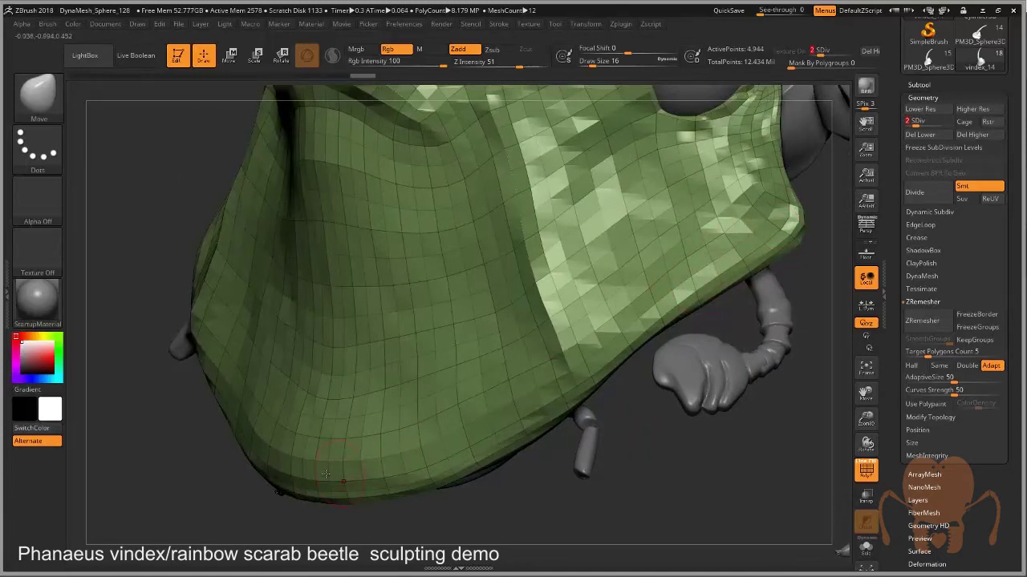
{"action": "left_click_drag", "start_coordinate": [603, 489], "coordinate": [582, 469]}
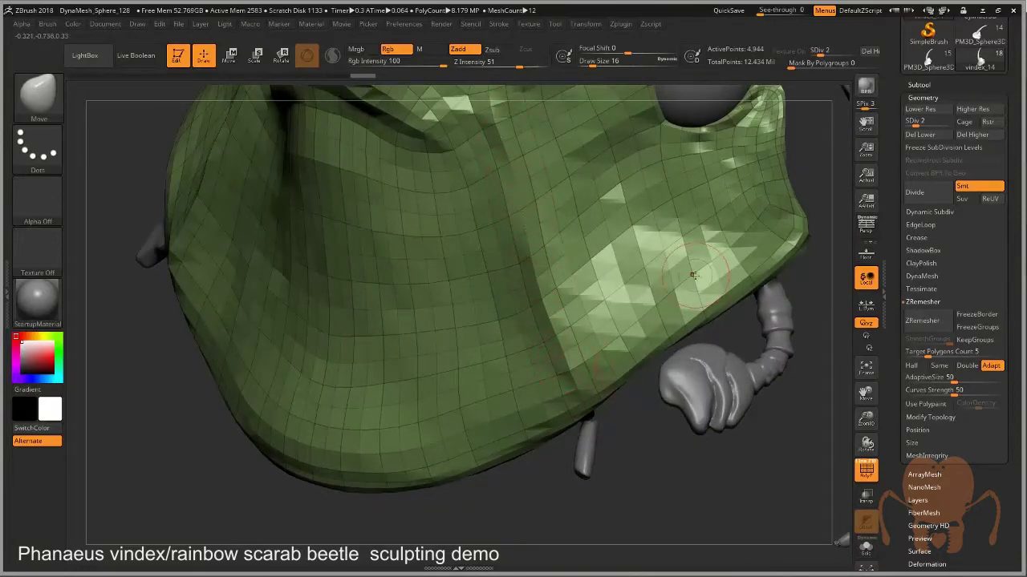
Set the head to subdivision level 4 and inspect it from below, around the eye and from the opposite side.
{"action": "left_click_drag", "start_coordinate": [924, 122], "coordinate": [951, 121]}
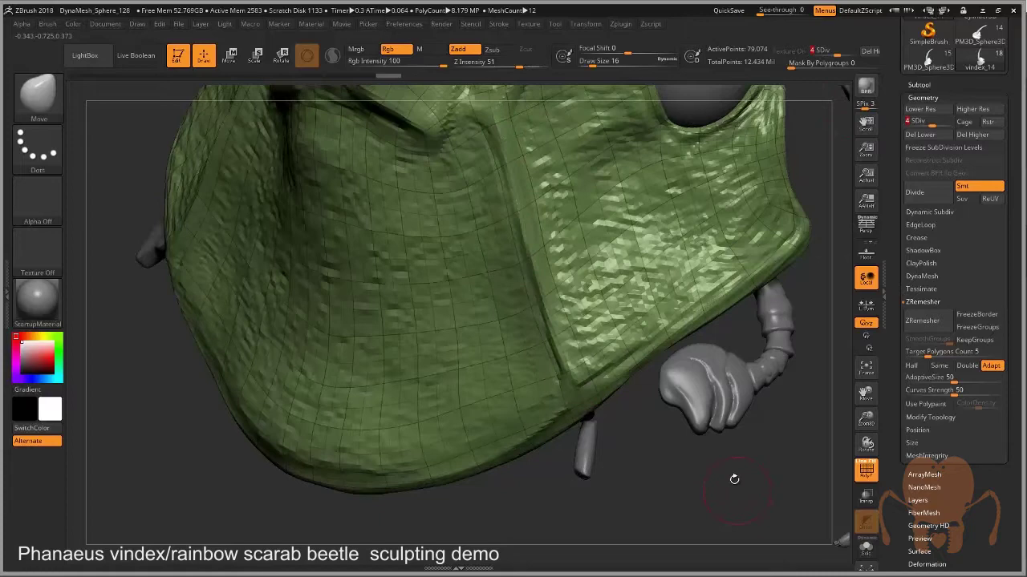
{"action": "left_click_drag", "start_coordinate": [730, 481], "coordinate": [751, 411]}
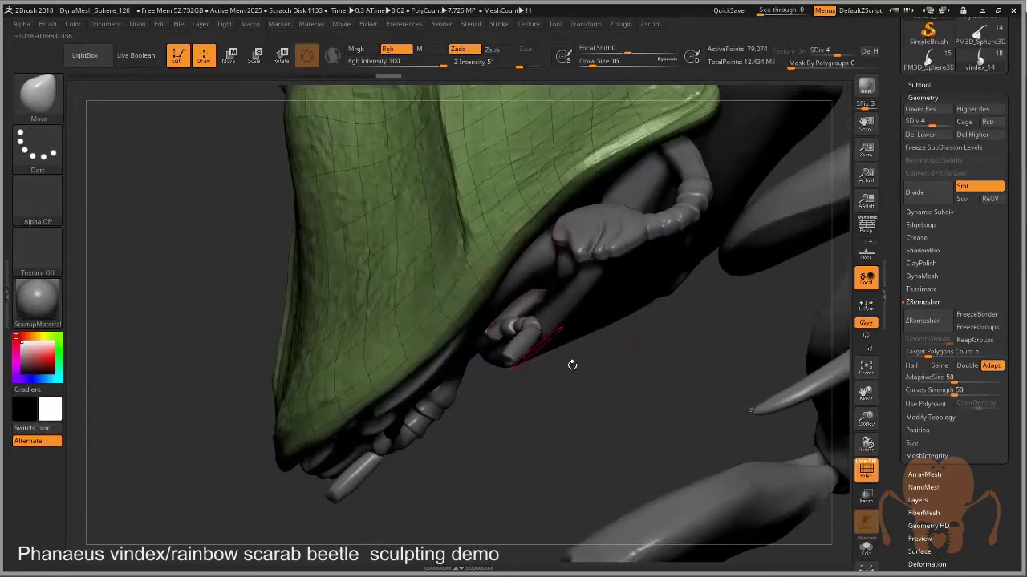
{"action": "left_click_drag", "start_coordinate": [646, 366], "coordinate": [741, 442]}
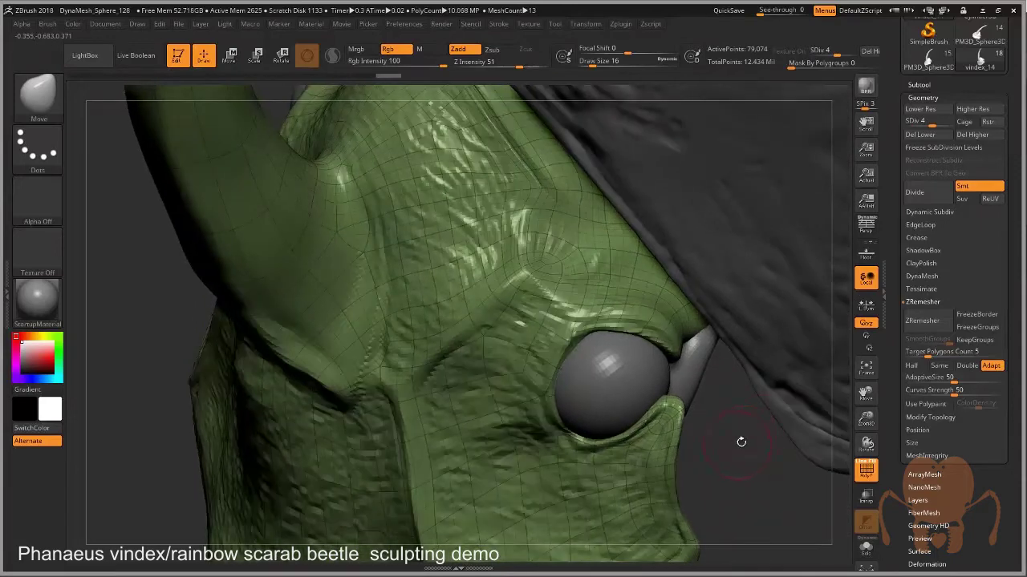
{"action": "left_click_drag", "start_coordinate": [866, 418], "coordinate": [834, 361]}
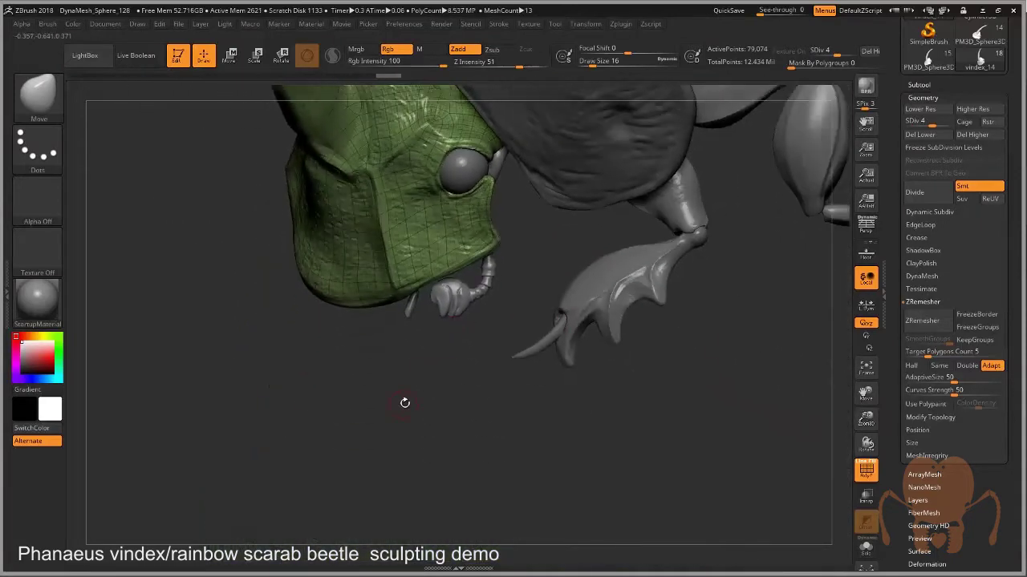
{"action": "left_click_drag", "start_coordinate": [403, 403], "coordinate": [816, 351], "text": "alt"}
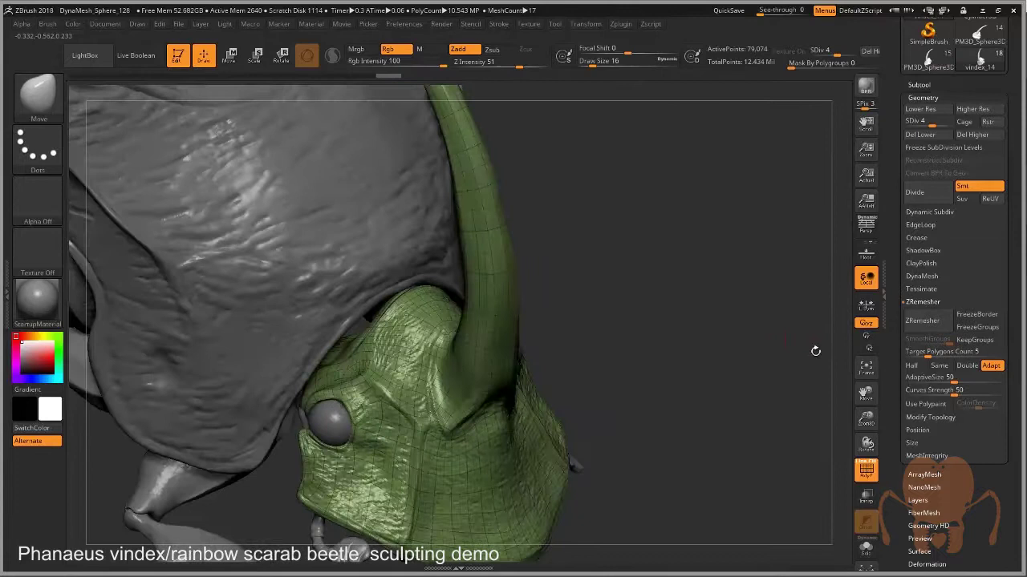
{"action": "left_click_drag", "start_coordinate": [874, 421], "coordinate": [640, 265]}
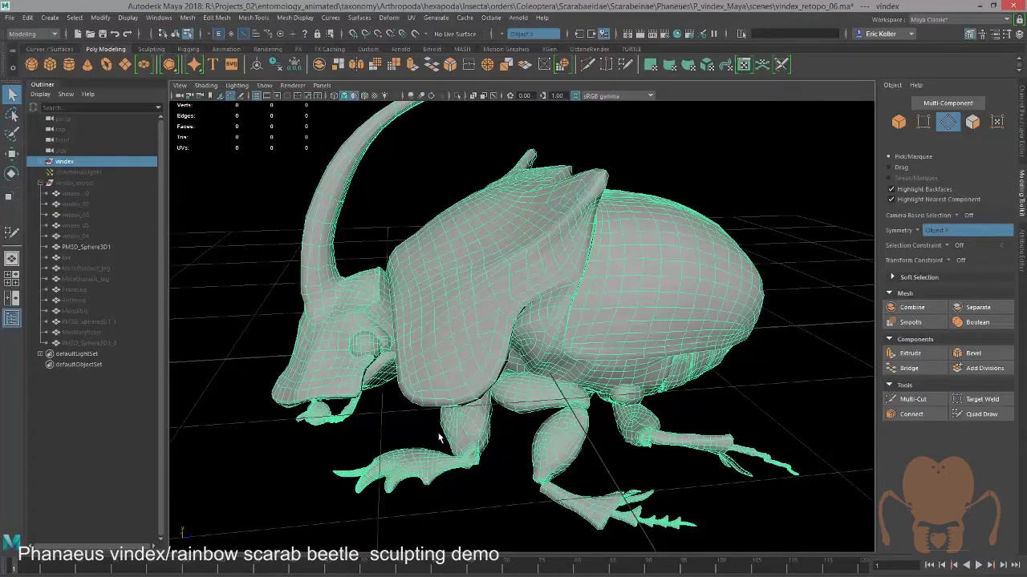
Switch to Maya, hide the vindex group and show the vindex_export group.
{"action": "left_click_drag", "start_coordinate": [439, 437], "coordinate": [511, 451], "text": "alt"}
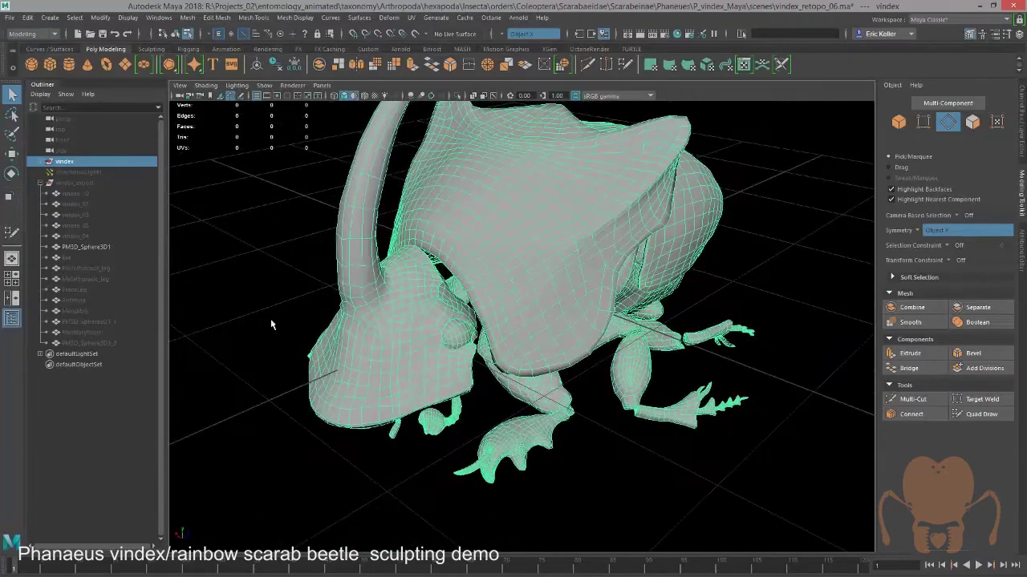
{"action": "key", "text": "ctrl+h"}
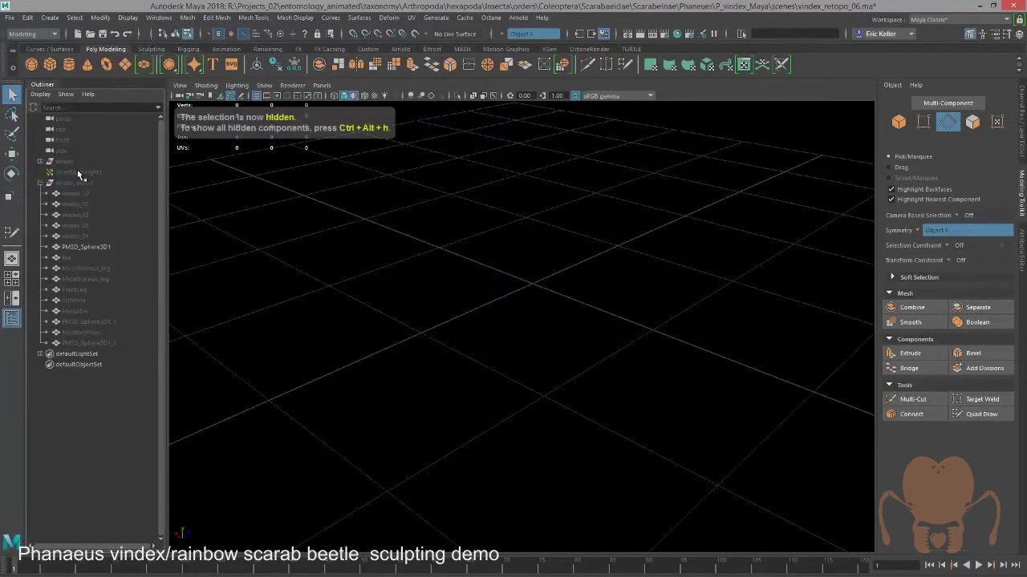
{"action": "left_click", "coordinate": [74, 183]}
{"action": "key", "text": "shift+h"}
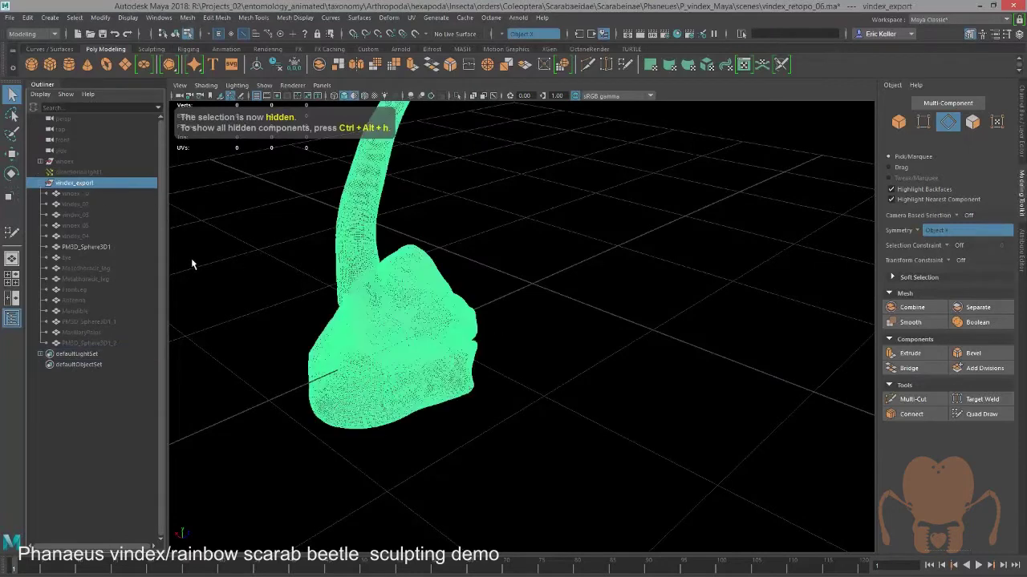
{"action": "left_click", "coordinate": [556, 417]}
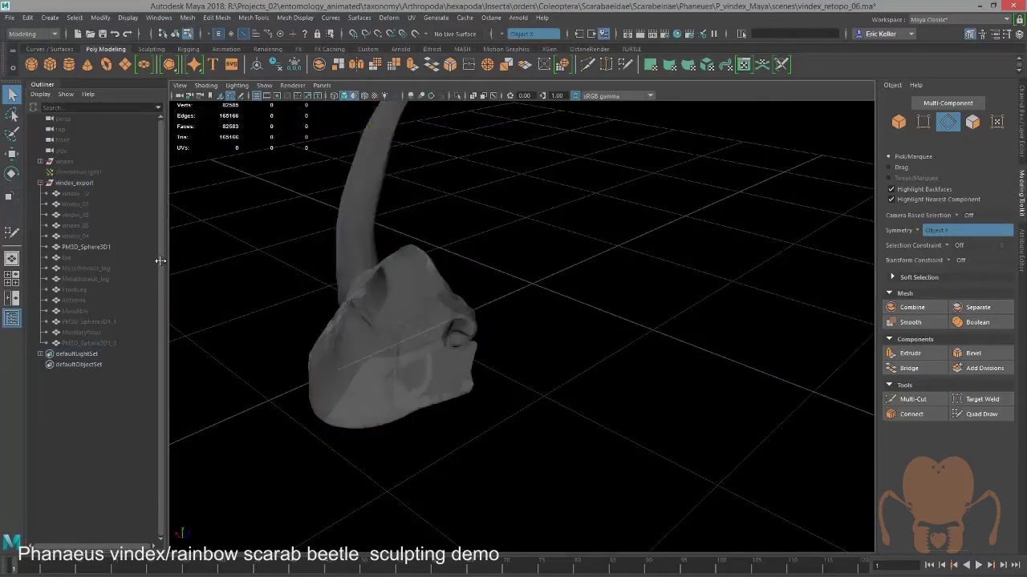
Toggle the X-Ray display of the PM3D_Sphere3D1 head mesh.
{"action": "left_click", "coordinate": [118, 248]}
{"action": "left_click", "coordinate": [891, 85]}
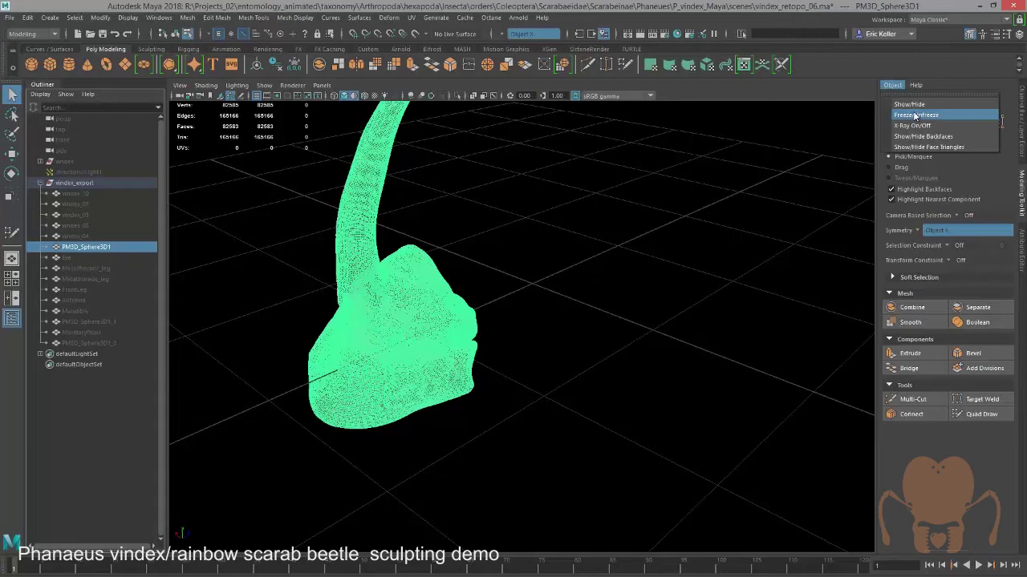
{"action": "left_click", "coordinate": [913, 125]}
Examine the wireframe topology of the exported head mesh up close, around the eye socket, cheek plate and lower edge.
{"action": "left_click_drag", "start_coordinate": [663, 293], "coordinate": [682, 296], "text": "alt"}
{"action": "left_click", "coordinate": [681, 296]}
{"action": "mouse_move", "coordinate": [668, 323]}
{"action": "middle_mouse_down", "text": "alt"}
{"action": "mouse_move", "coordinate": [684, 316]}
{"action": "mouse_move", "coordinate": [762, 335]}
{"action": "middle_mouse_up", "text": "alt"}
{"action": "right_click_drag", "start_coordinate": [706, 345], "coordinate": [850, 371], "text": "alt"}
{"action": "left_click_drag", "start_coordinate": [790, 347], "coordinate": [681, 335], "text": "alt"}
{"action": "middle_click_drag", "start_coordinate": [729, 332], "coordinate": [739, 307], "text": "alt"}
{"action": "right_click_drag", "start_coordinate": [705, 305], "coordinate": [782, 313], "text": "alt"}
{"action": "left_click", "coordinate": [581, 321]}
{"action": "middle_click_drag", "start_coordinate": [609, 337], "coordinate": [586, 249], "text": "alt"}
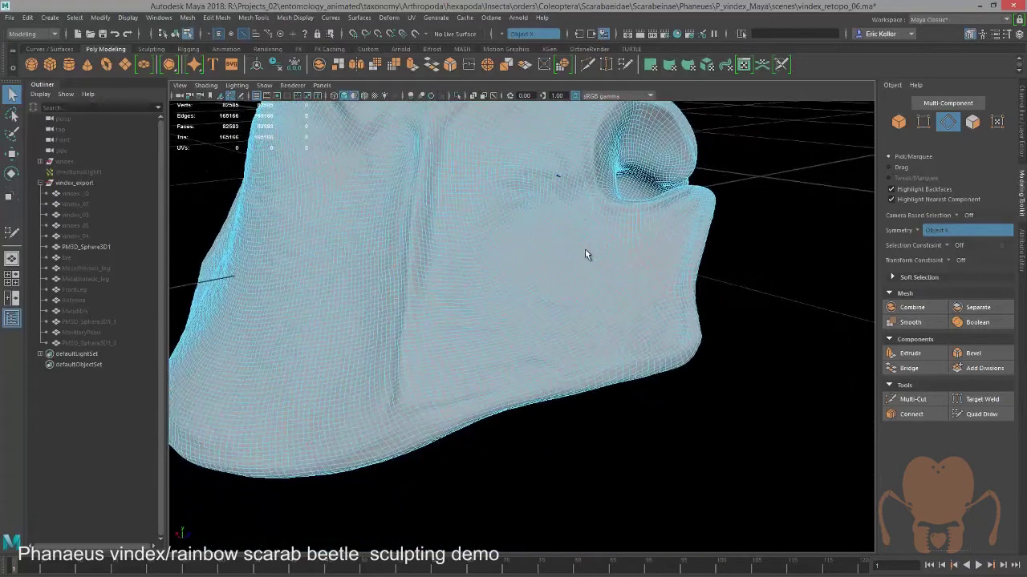
{"action": "right_click_drag", "start_coordinate": [585, 255], "coordinate": [750, 311], "text": "alt"}
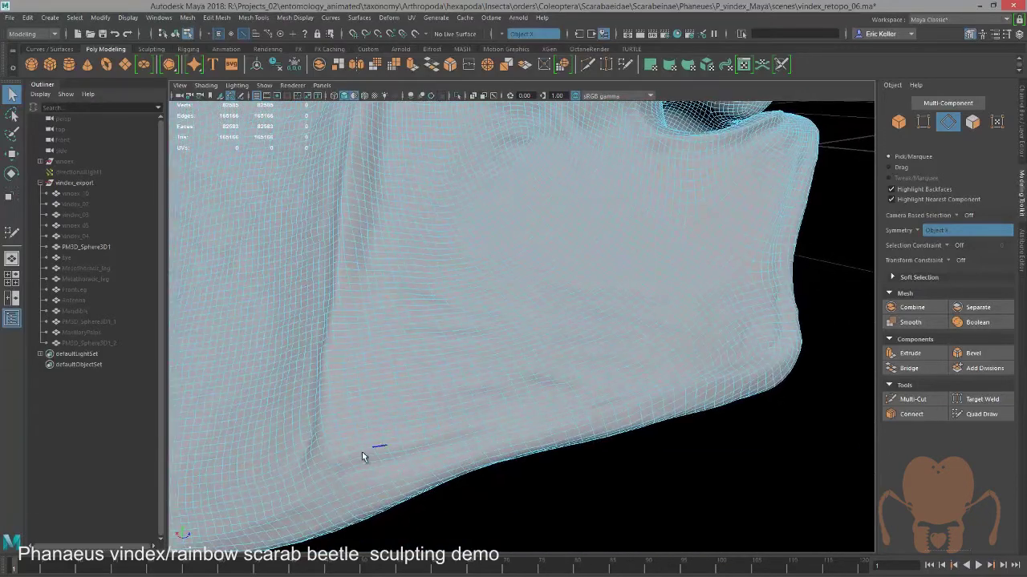
Turn on the X-Ray display for the PM3D_Sphere3D1 head mesh.
{"action": "right_click_drag", "start_coordinate": [697, 395], "coordinate": [621, 360], "text": "alt"}
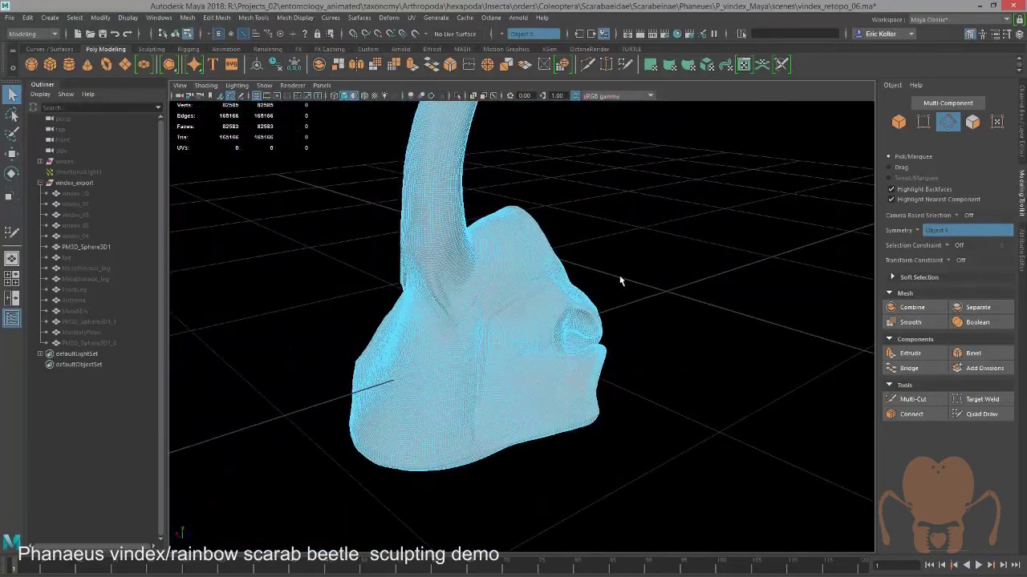
{"action": "middle_click_drag", "start_coordinate": [209, 228], "coordinate": [215, 266], "text": "alt"}
{"action": "left_click", "coordinate": [114, 248]}
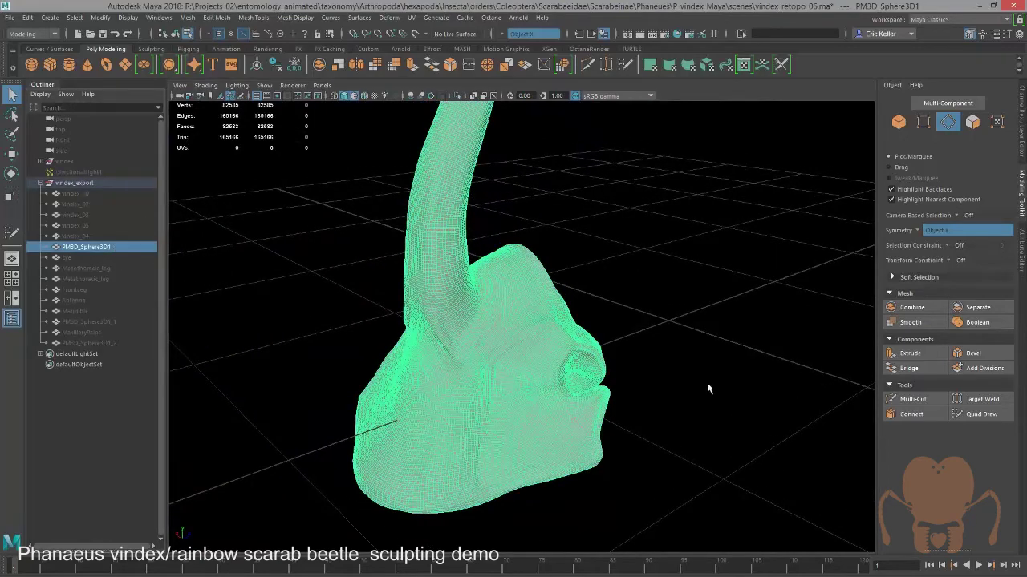
{"action": "left_click", "coordinate": [892, 87]}
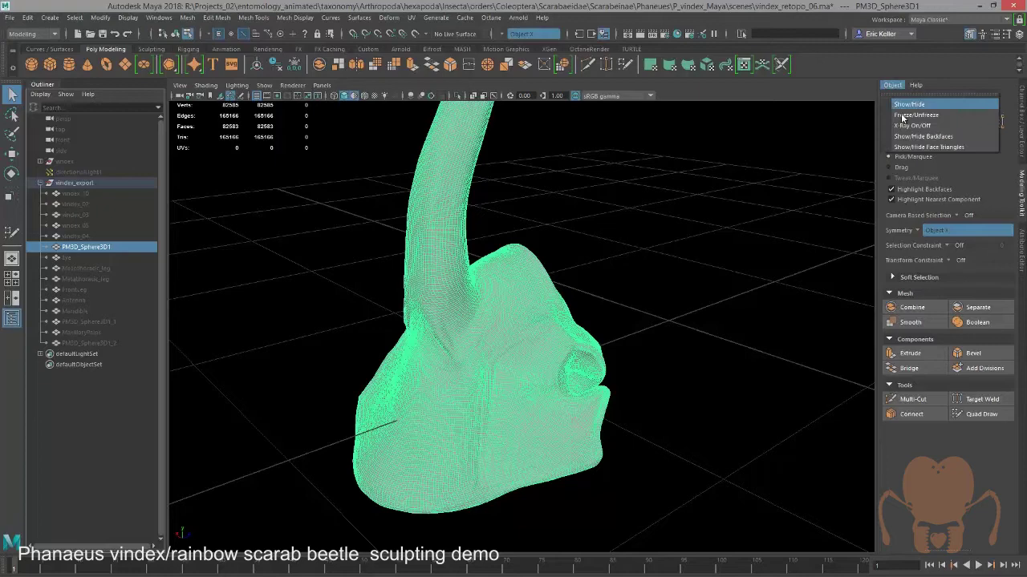
{"action": "left_click", "coordinate": [905, 126]}
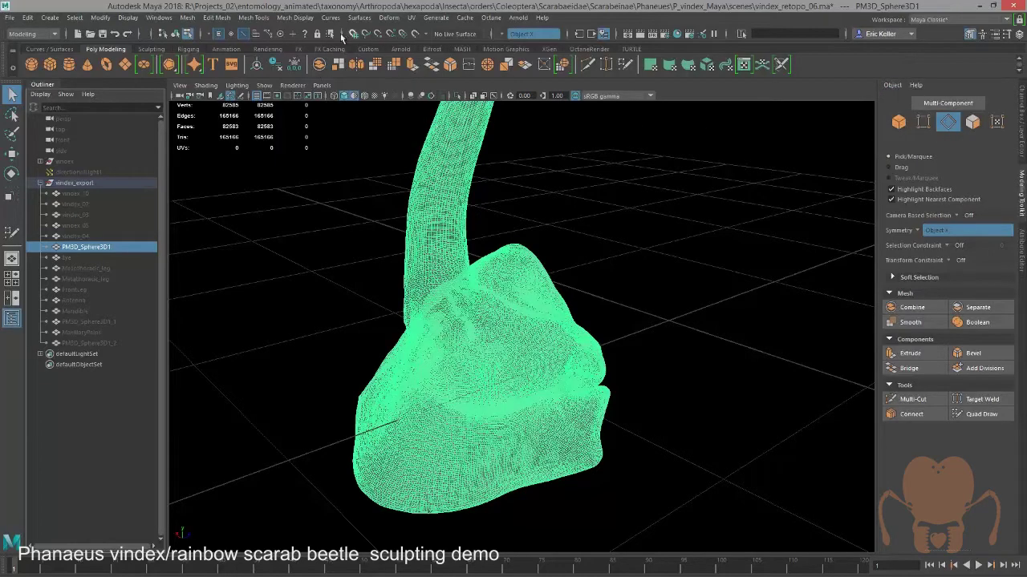
Make the head mesh a live surface and use Quad Draw to lay a strip of four quads along the cheek plate's lower edge.
{"action": "left_click", "coordinate": [415, 33]}
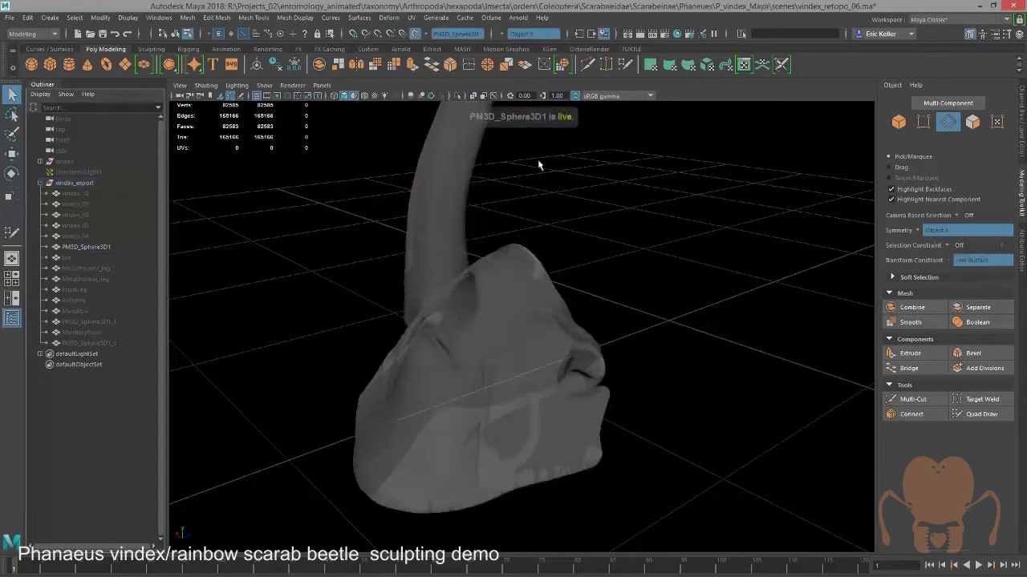
{"action": "left_click_drag", "start_coordinate": [537, 158], "coordinate": [618, 263], "text": "alt"}
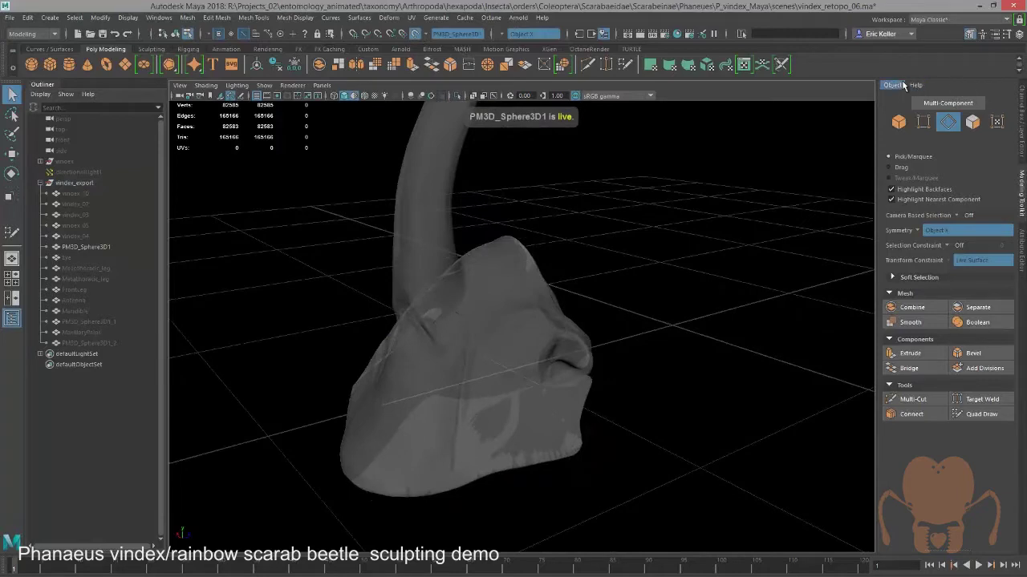
{"action": "left_click", "coordinate": [980, 413]}
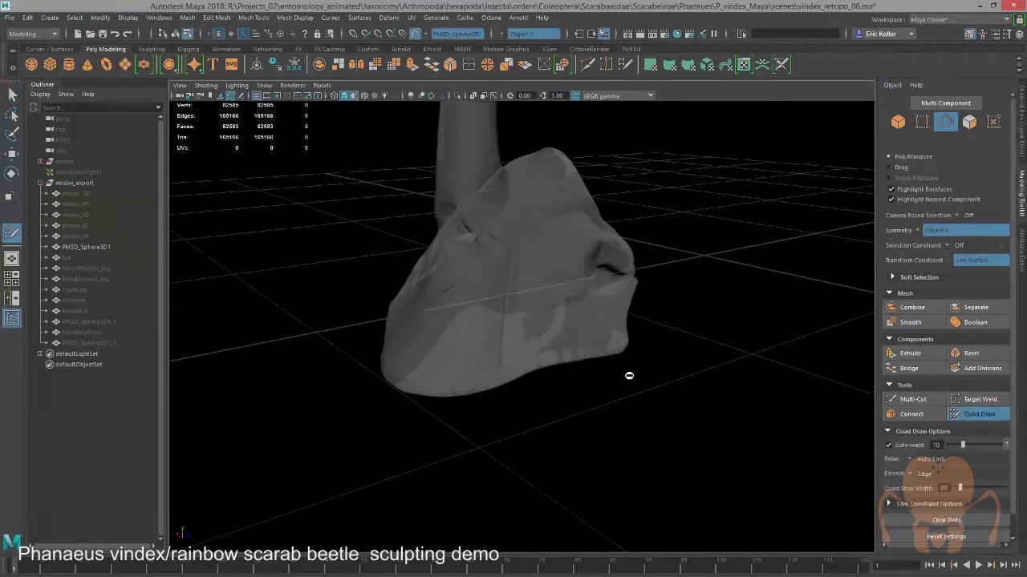
{"action": "right_click_drag", "start_coordinate": [629, 375], "coordinate": [786, 414], "text": "alt"}
{"action": "left_click", "coordinate": [486, 429]}
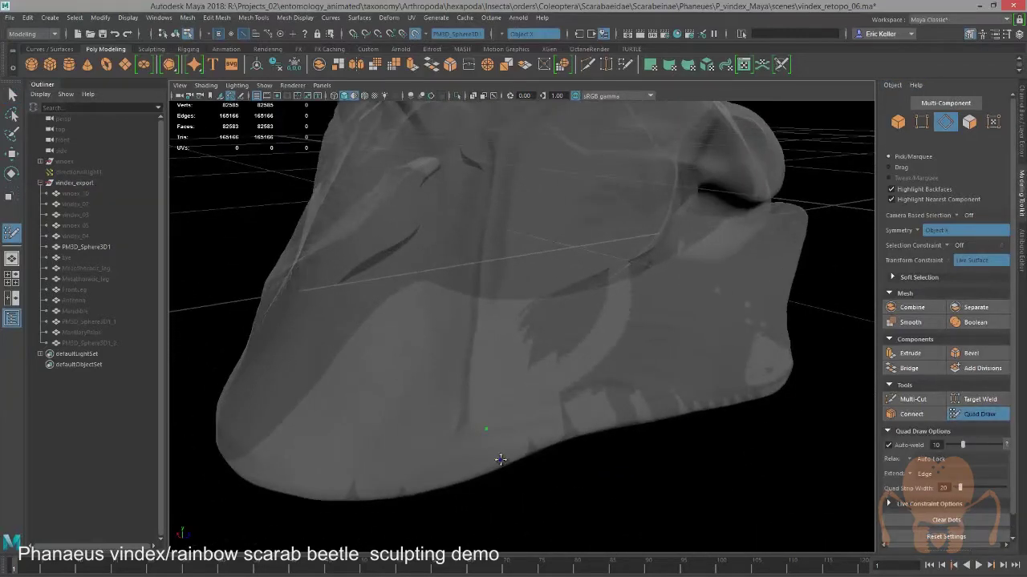
{"action": "left_click", "coordinate": [526, 413]}
{"action": "left_click", "coordinate": [513, 437], "text": "shift"}
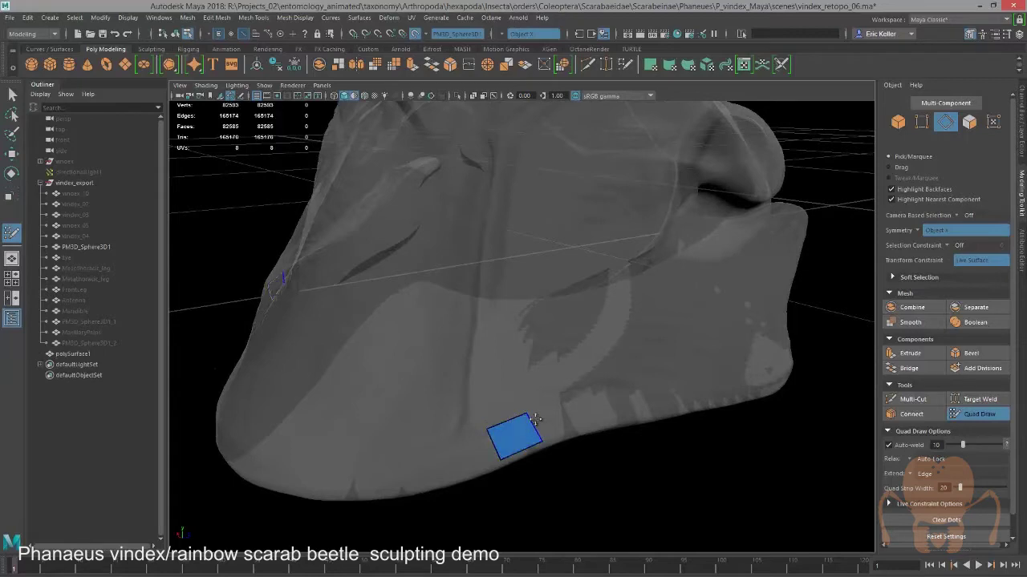
{"action": "left_click_drag", "start_coordinate": [535, 427], "coordinate": [720, 399]}
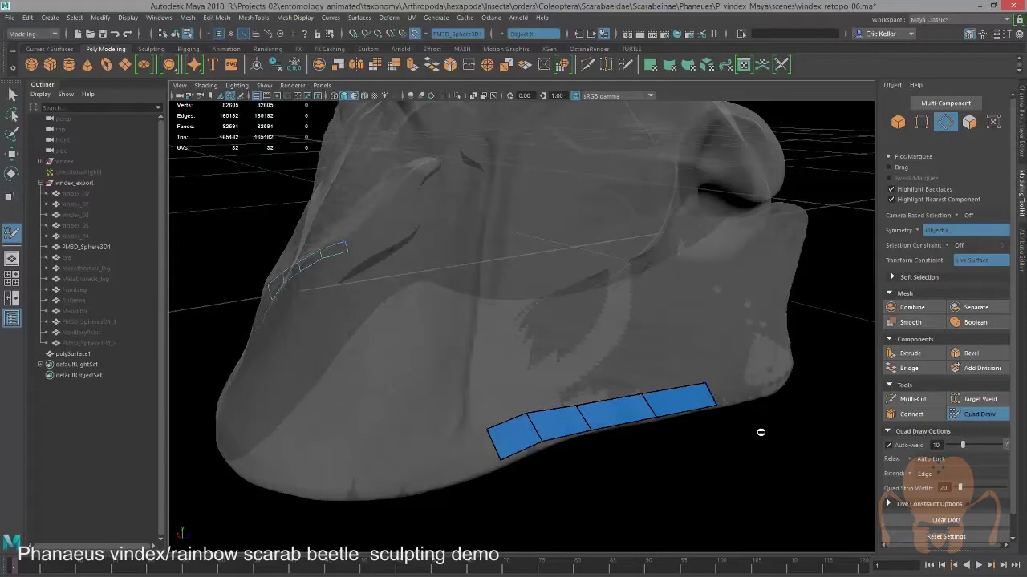
Delete the polySurface1 quad strip and turn off the live surface on the head mesh.
{"action": "mouse_move", "coordinate": [760, 433]}
{"action": "left_mouse_down", "text": "alt"}
{"action": "mouse_move", "coordinate": [731, 449]}
{"action": "mouse_move", "coordinate": [746, 440]}
{"action": "left_mouse_up", "text": "alt"}
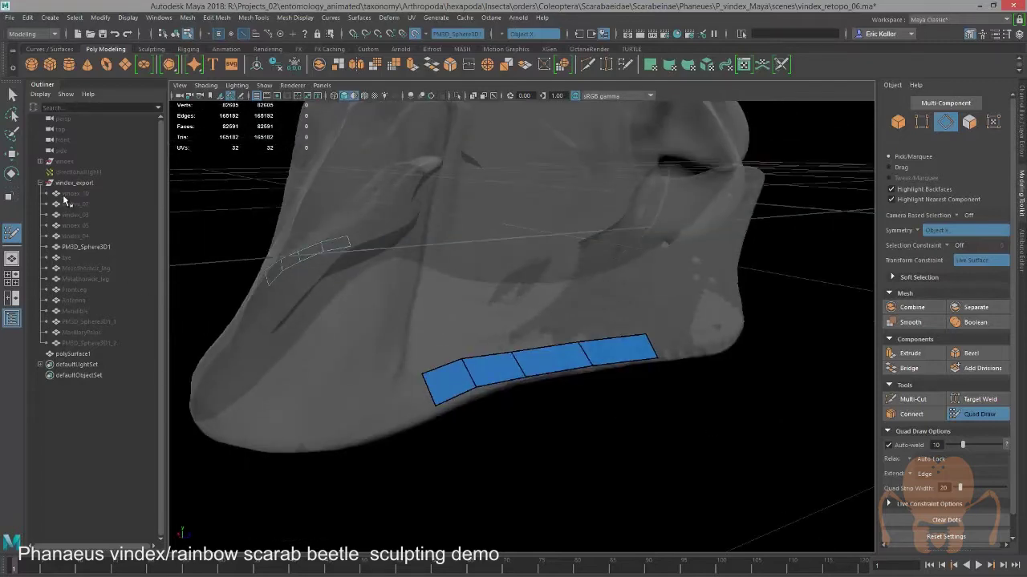
{"action": "left_click", "coordinate": [74, 354]}
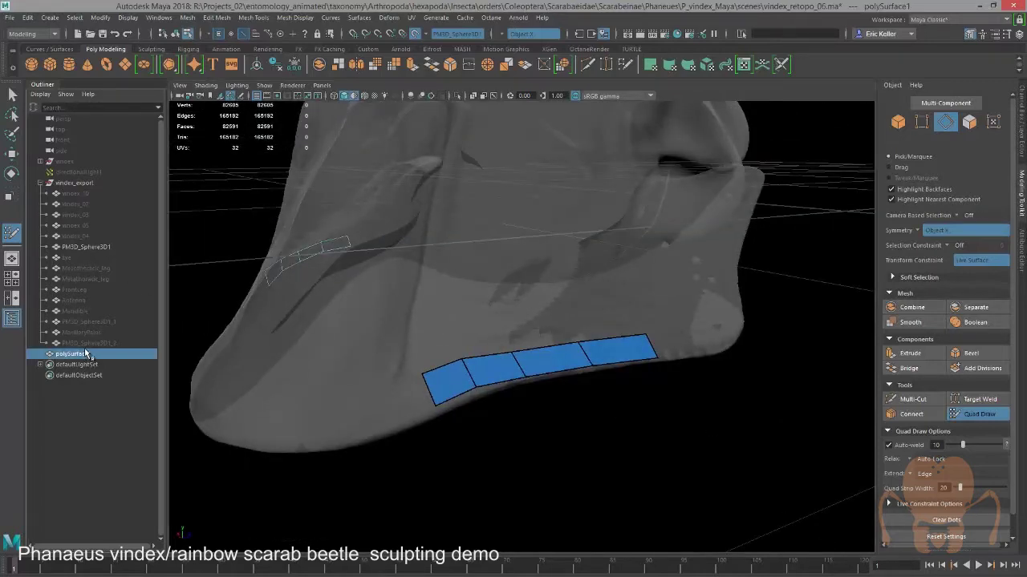
{"action": "key", "text": "Delete"}
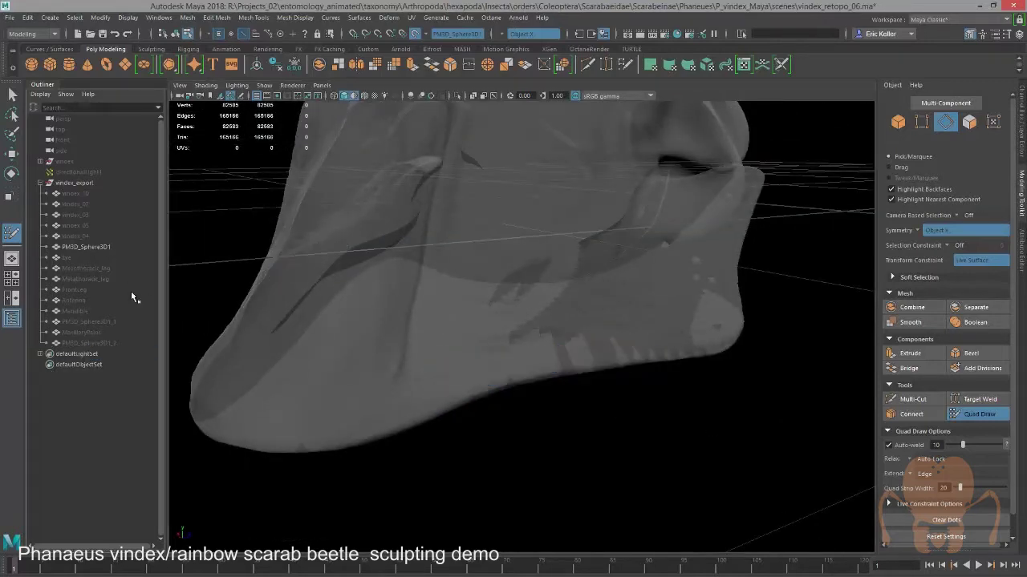
{"action": "left_click", "coordinate": [412, 34]}
Hide the vindex_export group and show the vindex group of retopologized meshes.
{"action": "left_click", "coordinate": [72, 183]}
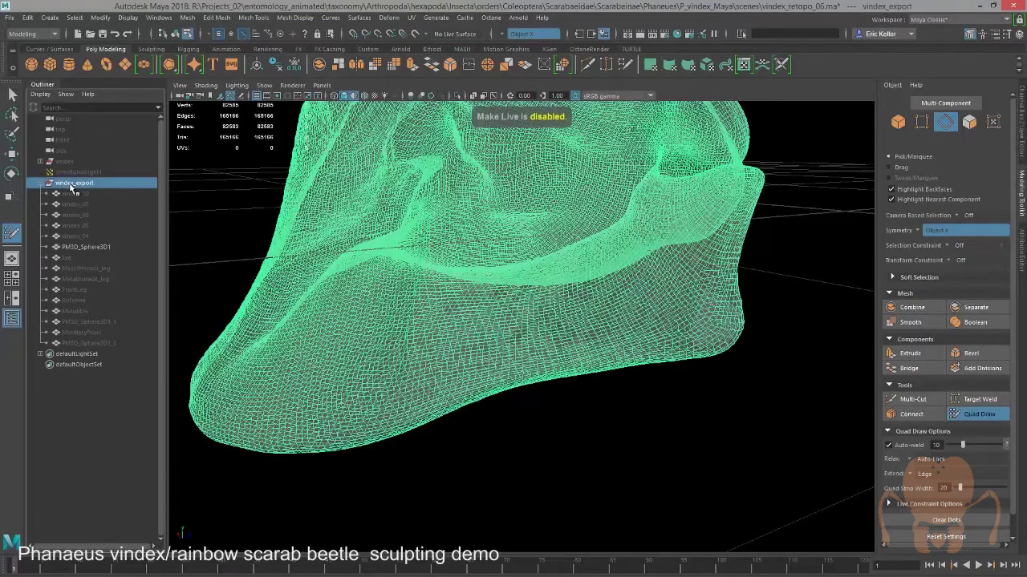
{"action": "key", "text": "ctrl+h"}
{"action": "left_click", "coordinate": [64, 161]}
{"action": "key", "text": "shift+h"}
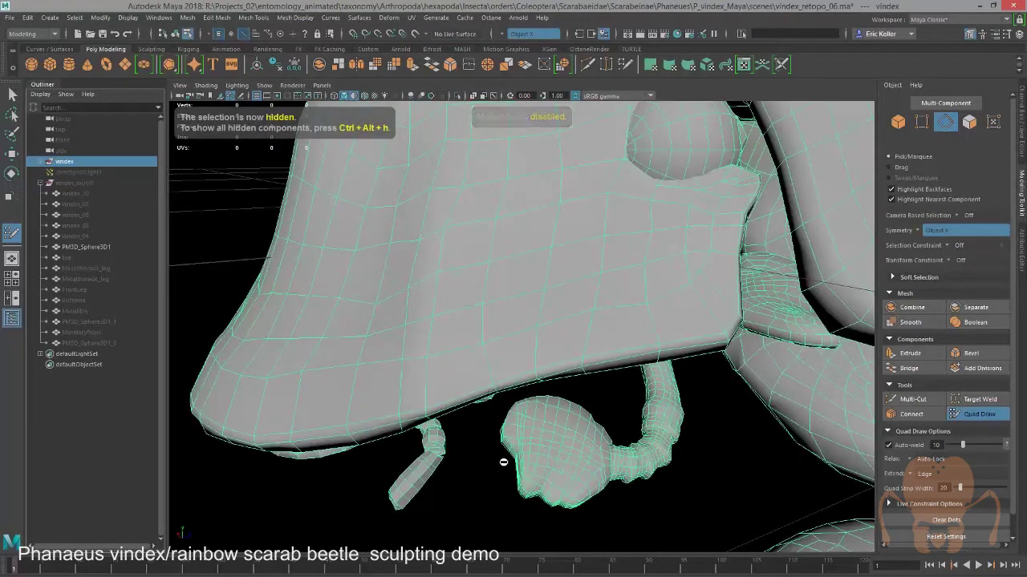
Examine the low-resolution topology of the retopologized beetle from the head along the side to the wing covers.
{"action": "right_click_drag", "start_coordinate": [530, 440], "coordinate": [477, 424], "text": "alt"}
{"action": "left_click_drag", "start_coordinate": [476, 424], "coordinate": [499, 444], "text": "alt"}
{"action": "middle_click_drag", "start_coordinate": [500, 444], "coordinate": [456, 360], "text": "alt"}
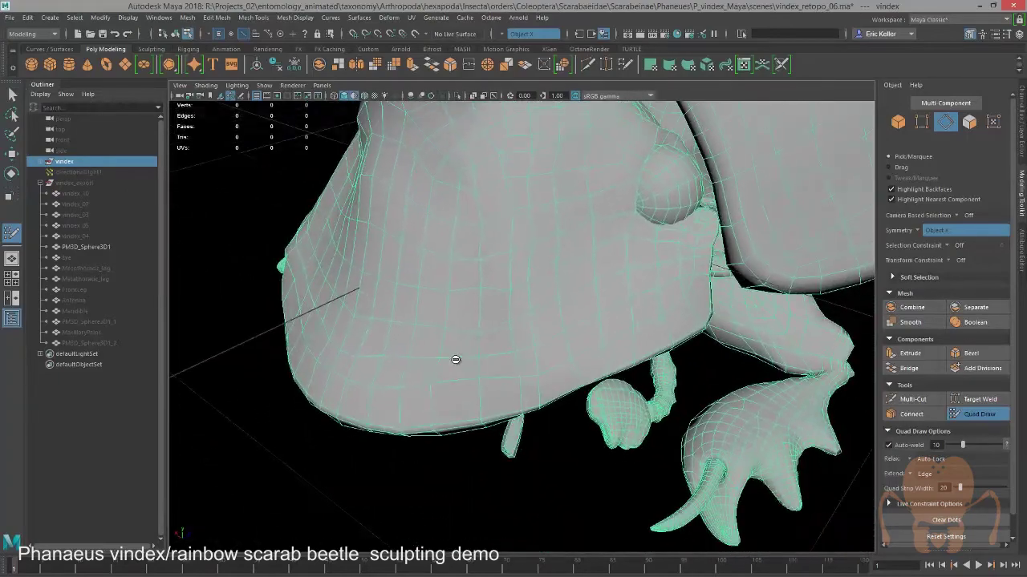
{"action": "left_click_drag", "start_coordinate": [456, 360], "coordinate": [464, 454], "text": "alt"}
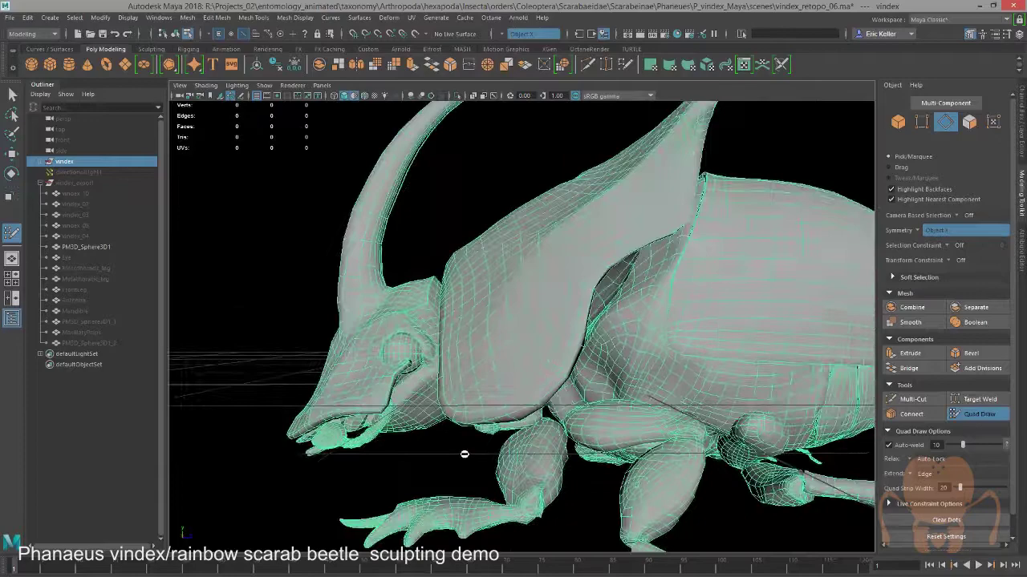
{"action": "right_click_drag", "start_coordinate": [465, 454], "coordinate": [612, 447], "text": "alt"}
{"action": "middle_click_drag", "start_coordinate": [612, 447], "coordinate": [442, 458], "text": "alt"}
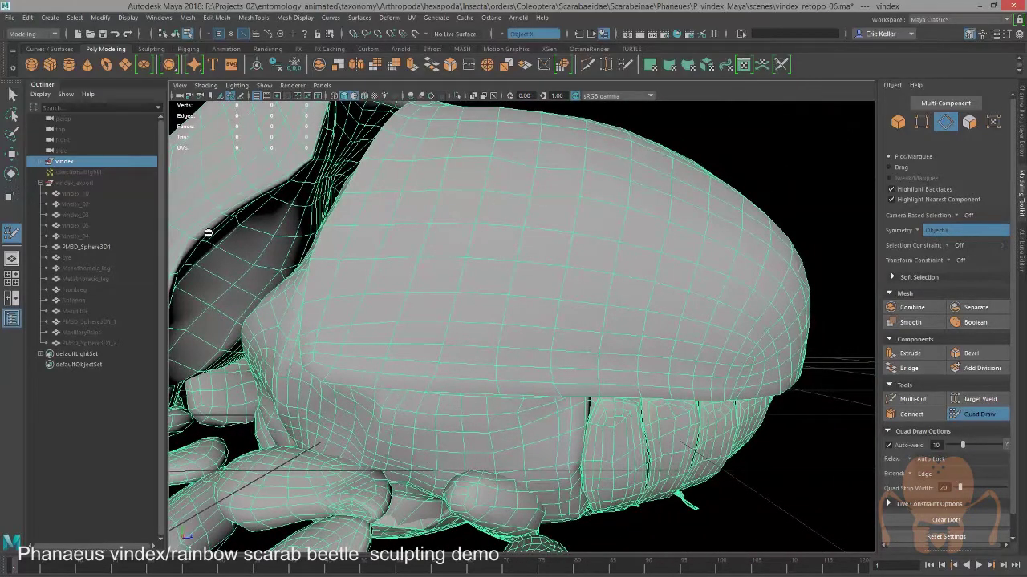
{"action": "mouse_move", "coordinate": [491, 268]}
{"action": "left_mouse_down", "text": "alt"}
{"action": "mouse_move", "coordinate": [516, 249]}
{"action": "mouse_move", "coordinate": [478, 273]}
{"action": "left_mouse_up", "text": "alt"}
Activate the Insert Edge Loop tool and turn on Wireframe on Shaded for the viewport.
{"action": "left_click", "coordinate": [253, 17]}
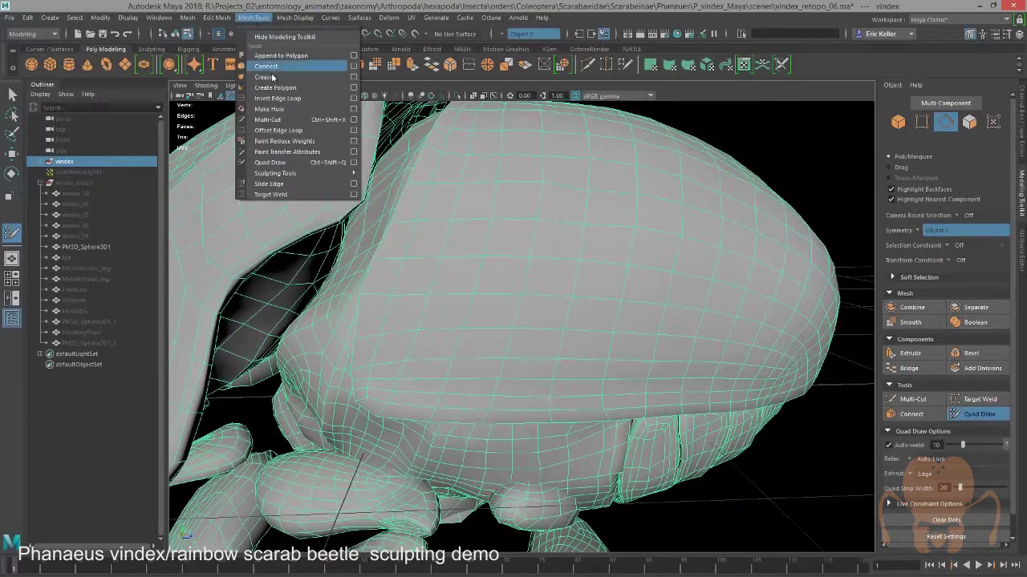
{"action": "left_click", "coordinate": [286, 100]}
{"action": "left_click_drag", "start_coordinate": [498, 300], "coordinate": [452, 256], "text": "alt"}
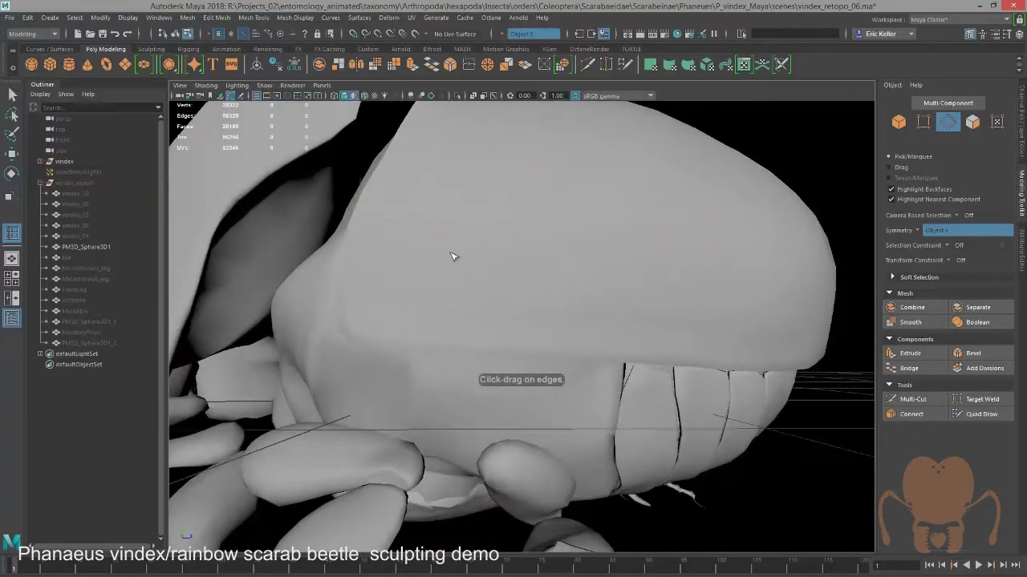
{"action": "left_click", "coordinate": [202, 89]}
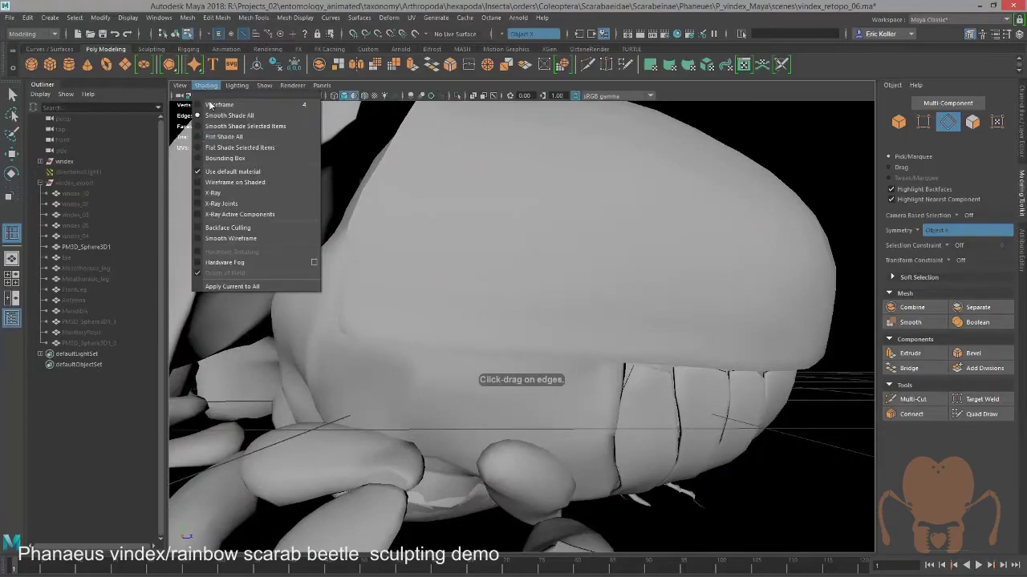
{"action": "left_click", "coordinate": [259, 184]}
Insert an edge loop close to the border of the vindex_elytra mesh.
{"action": "left_click_drag", "start_coordinate": [460, 316], "coordinate": [476, 312], "text": "alt"}
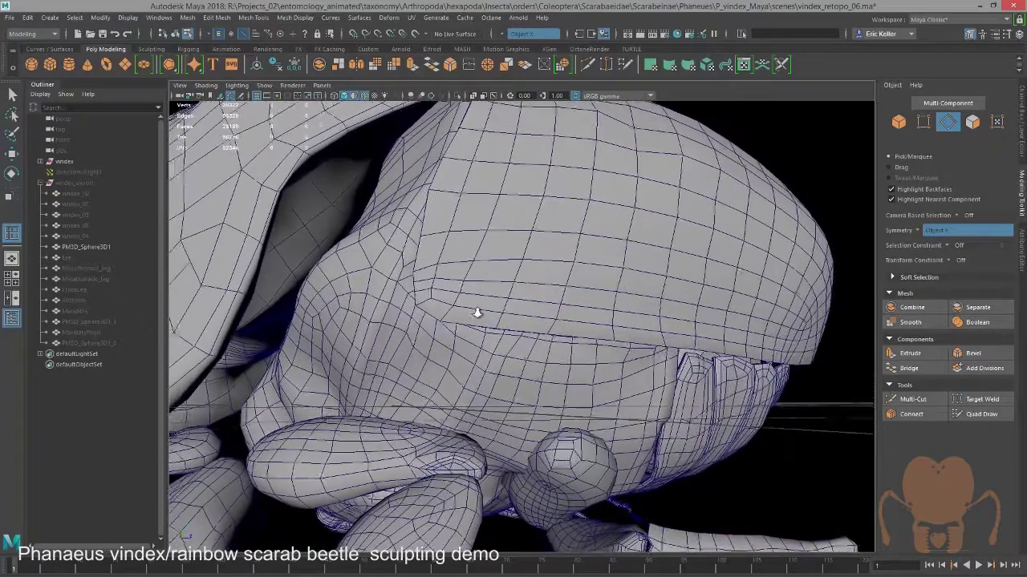
{"action": "right_click_drag", "start_coordinate": [477, 312], "coordinate": [546, 348], "text": "alt"}
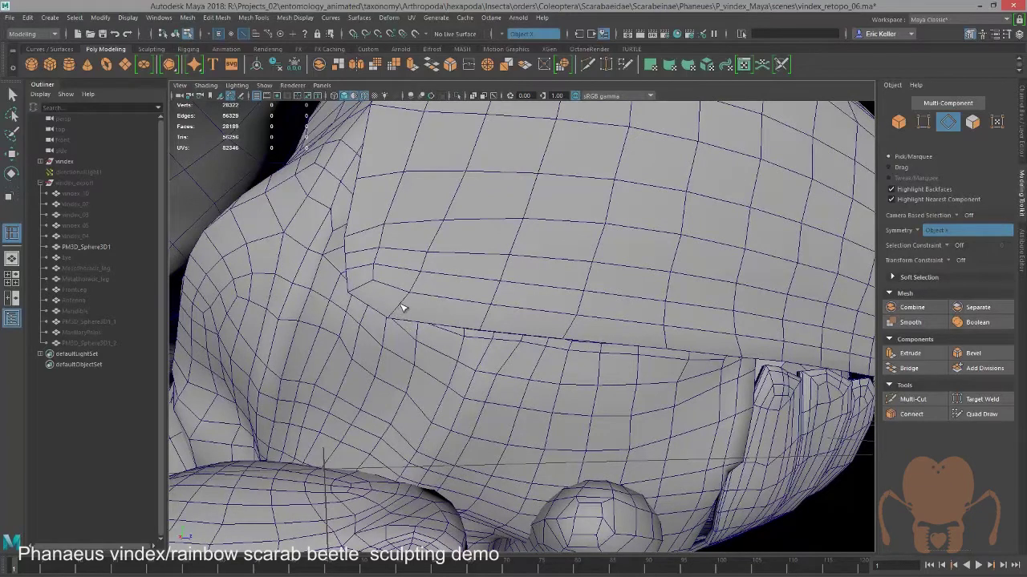
{"action": "left_click", "coordinate": [403, 309]}
{"action": "left_click", "coordinate": [403, 307]}
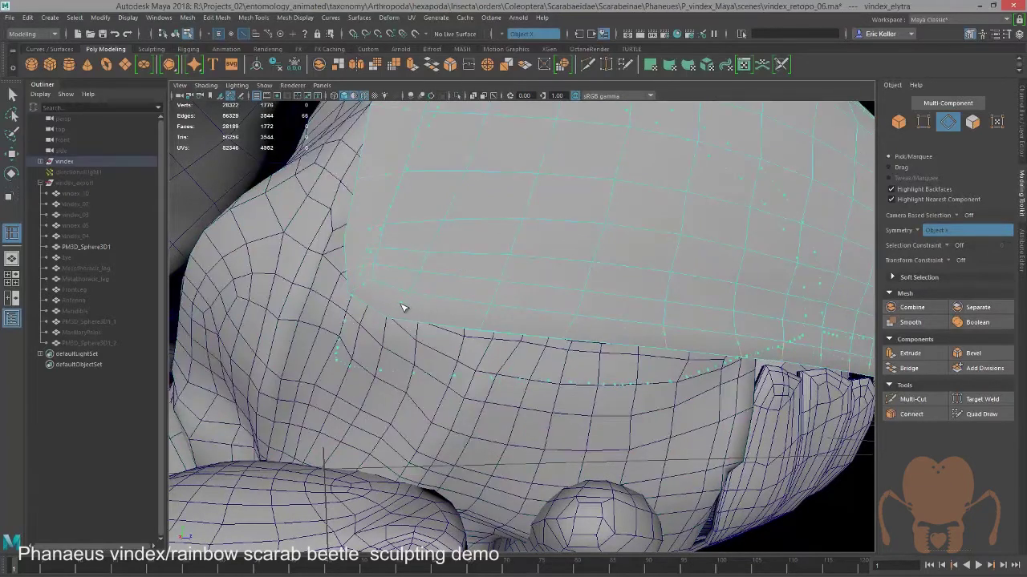
{"action": "key", "text": "ctrl+z"}
{"action": "left_click_drag", "start_coordinate": [440, 308], "coordinate": [516, 285], "text": "alt"}
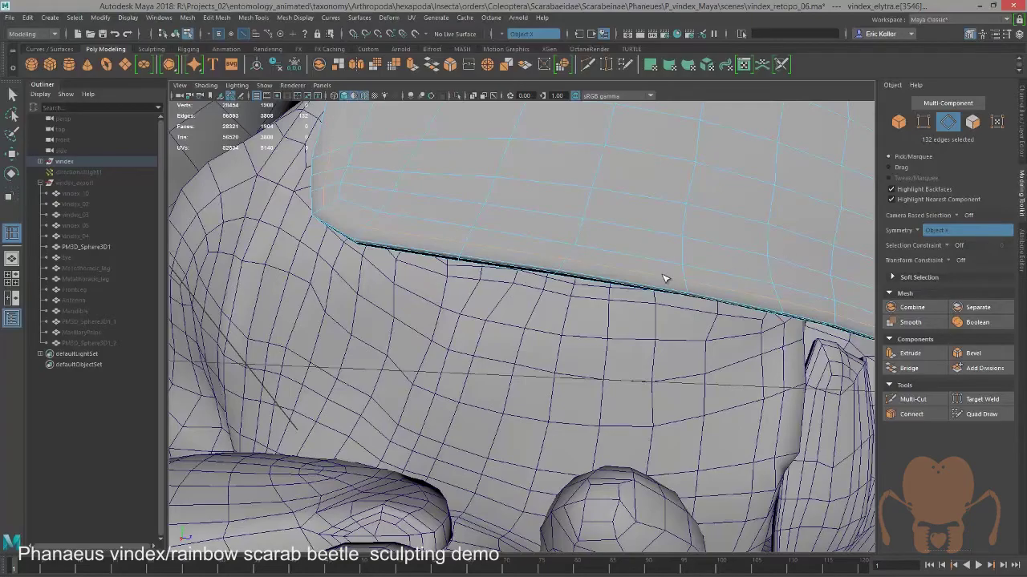
Leave the Insert Edge Loop tool and select the interior abdomen mesh beneath the wing covers.
{"action": "left_click_drag", "start_coordinate": [664, 278], "coordinate": [644, 280], "text": "alt"}
{"action": "right_click_drag", "start_coordinate": [705, 285], "coordinate": [551, 239], "text": "alt"}
{"action": "left_click_drag", "start_coordinate": [550, 239], "coordinate": [632, 293], "text": "alt"}
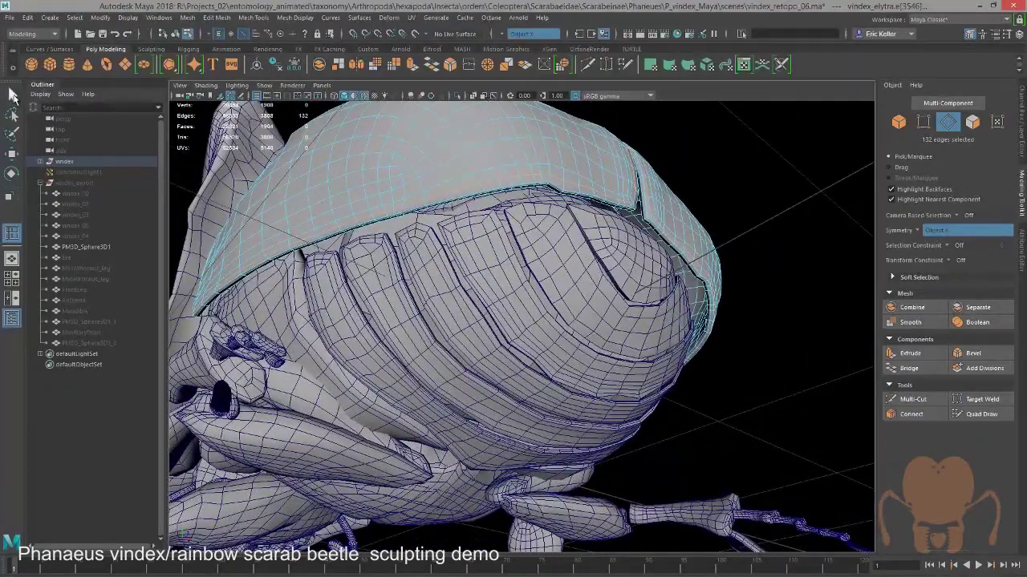
{"action": "left_click", "coordinate": [12, 95]}
{"action": "left_click", "coordinate": [547, 239]}
{"action": "left_click_drag", "start_coordinate": [576, 258], "coordinate": [522, 259], "text": "alt"}
{"action": "left_click", "coordinate": [514, 263]}
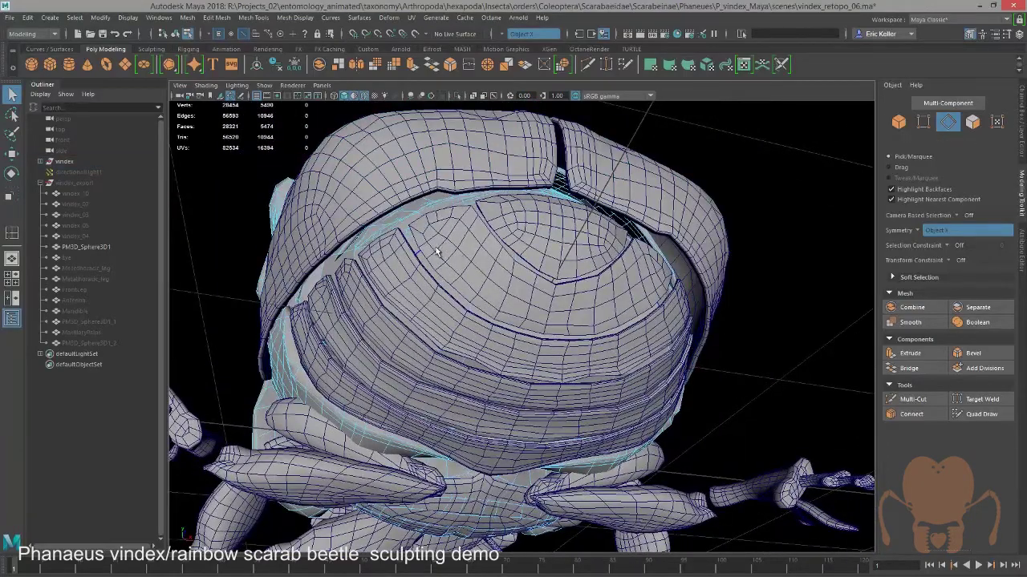
Select the vindex_pygidium mesh at the rear end of the abdomen.
{"action": "left_click_drag", "start_coordinate": [499, 315], "coordinate": [482, 276], "text": "alt"}
{"action": "left_click_drag", "start_coordinate": [594, 388], "coordinate": [578, 330], "text": "alt"}
{"action": "left_click", "coordinate": [600, 287]}
{"action": "right_click", "coordinate": [601, 251]}
{"action": "left_click", "coordinate": [588, 303]}
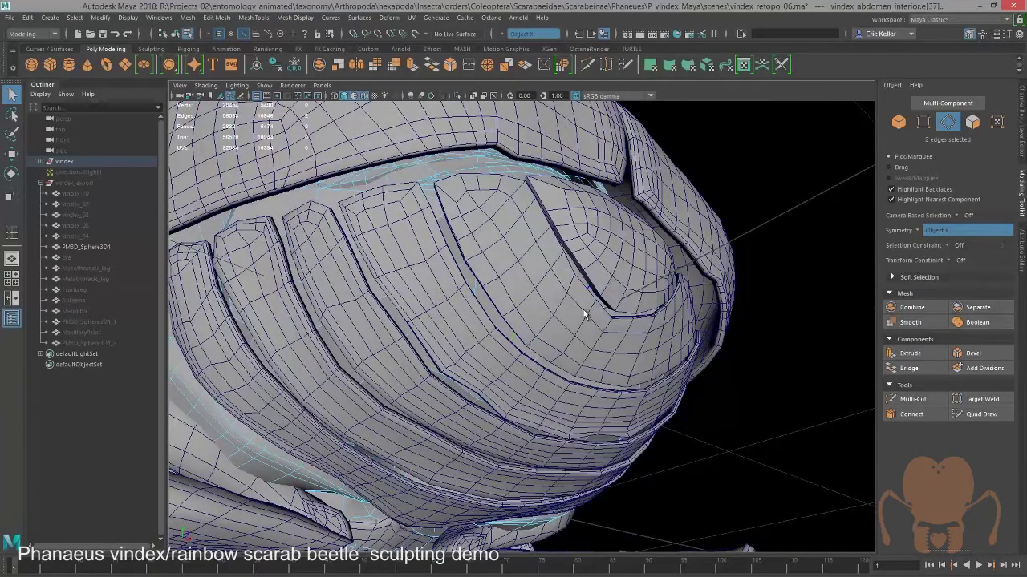
Select the vindex_abdomen_bottom mesh and inspect its separate overlapping plates.
{"action": "right_click", "coordinate": [575, 319]}
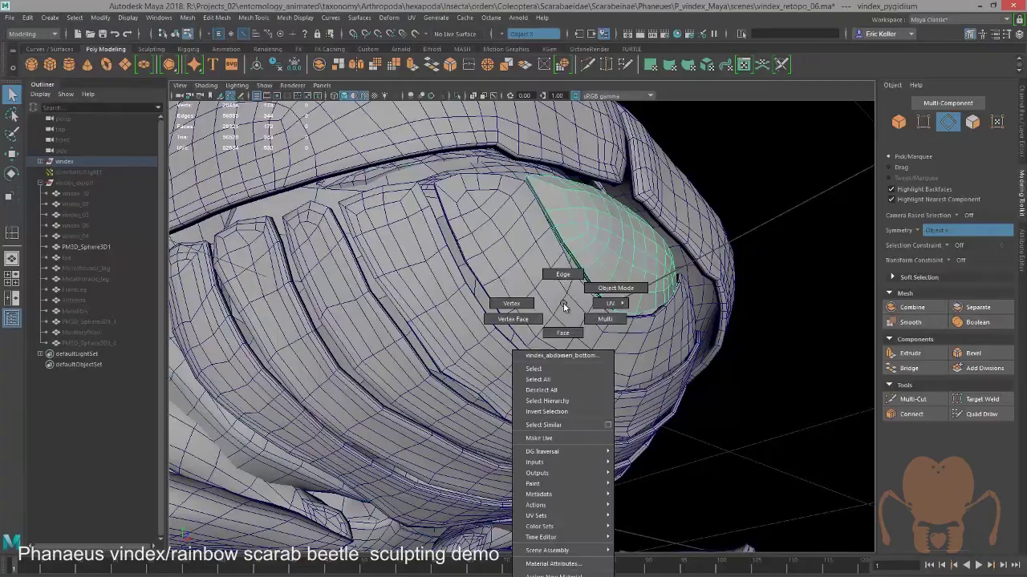
{"action": "left_click", "coordinate": [560, 378]}
{"action": "left_click_drag", "start_coordinate": [689, 423], "coordinate": [720, 448], "text": "alt"}
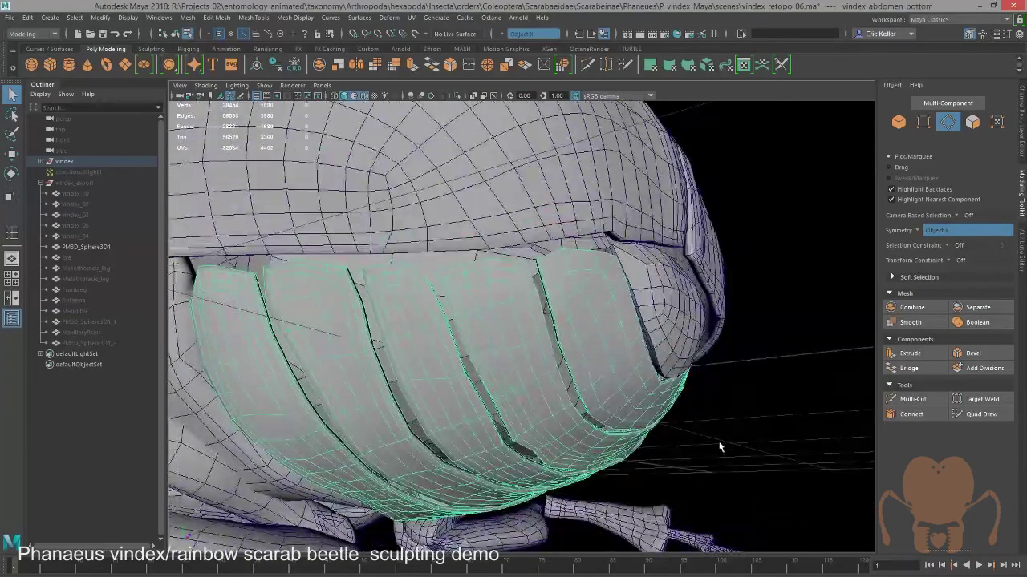
{"action": "left_click_drag", "start_coordinate": [612, 386], "coordinate": [508, 415], "text": "alt"}
{"action": "right_click_drag", "start_coordinate": [509, 414], "coordinate": [513, 363], "text": "alt"}
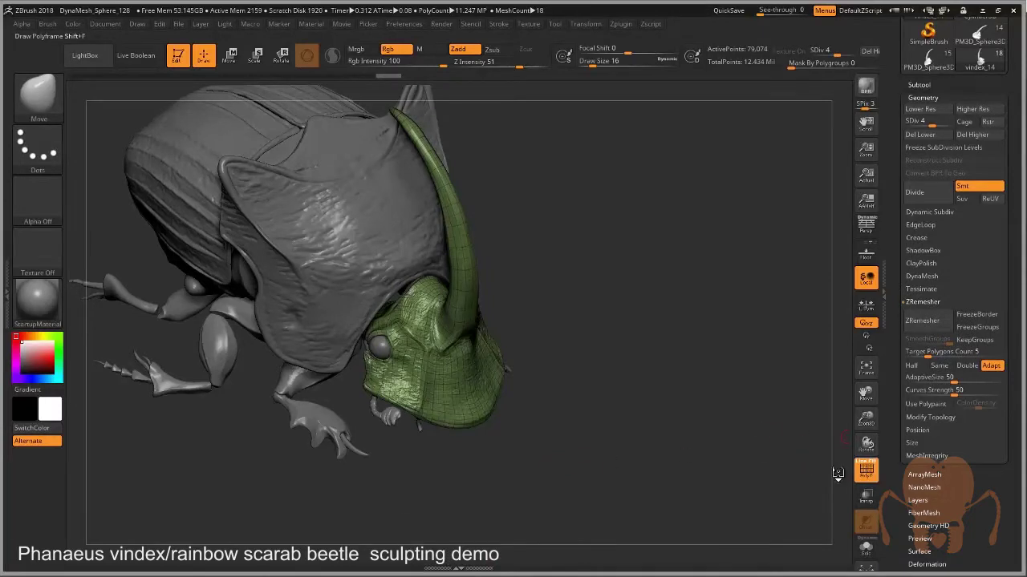
Switch to ZBrush, turn off the PolyFrame display and examine the beetle's underside.
{"action": "key", "text": "shift+f"}
{"action": "left_click_drag", "start_coordinate": [697, 435], "coordinate": [408, 212]}
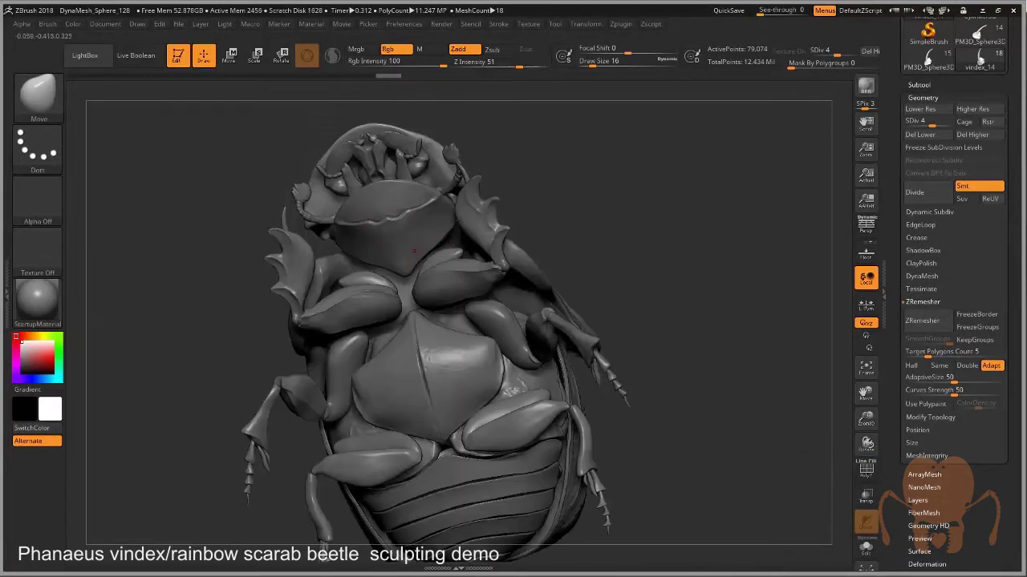
{"action": "left_click_drag", "start_coordinate": [620, 232], "coordinate": [604, 202], "text": "alt"}
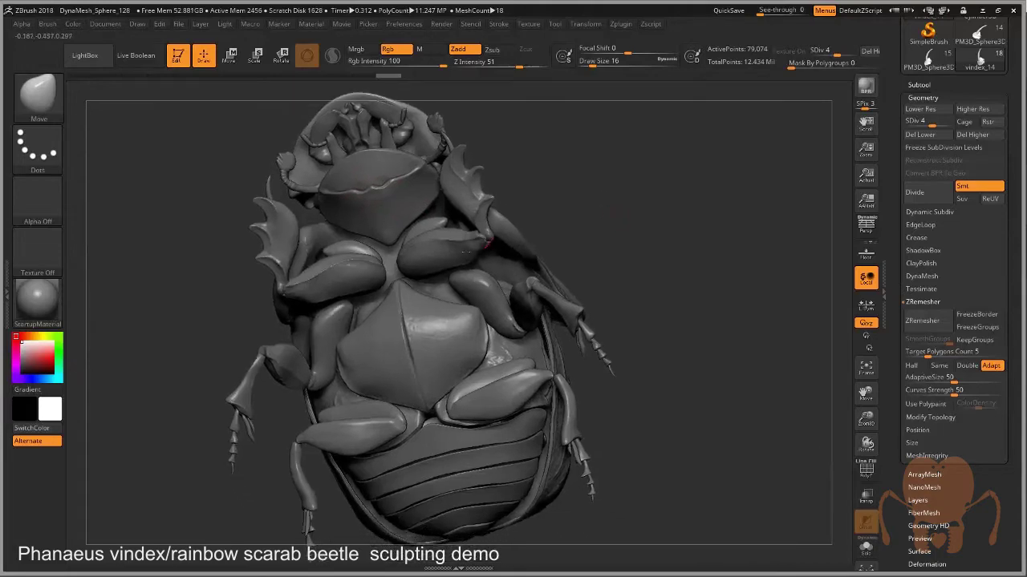
{"action": "left_click_drag", "start_coordinate": [716, 375], "coordinate": [638, 285]}
Examine the sculpted surface detail of the head up close, around the horn base, eye and cheek plate.
{"action": "left_click_drag", "start_coordinate": [730, 449], "coordinate": [758, 464]}
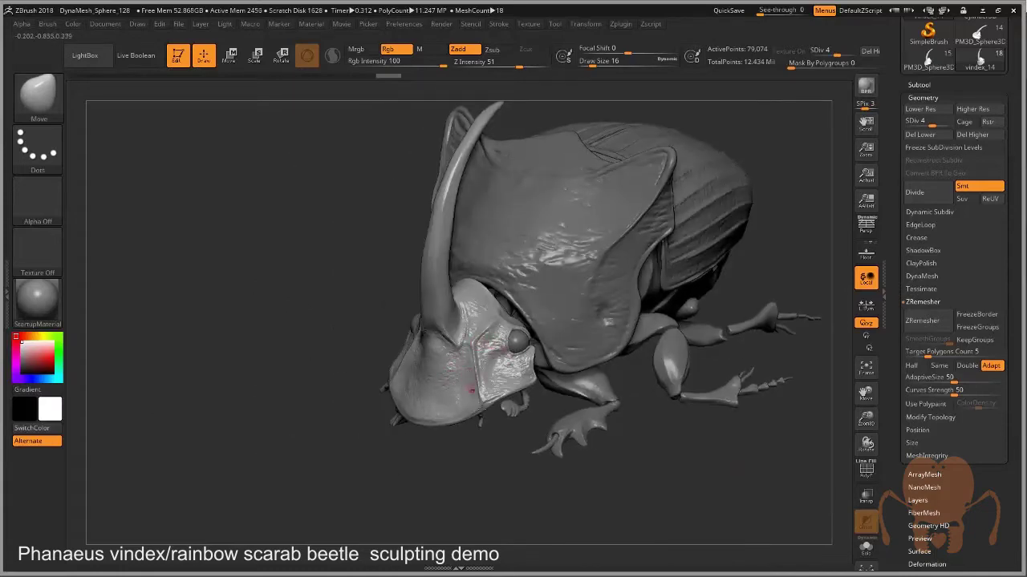
{"action": "left_click_drag", "start_coordinate": [507, 442], "coordinate": [486, 460], "text": "alt"}
{"action": "left_click_drag", "start_coordinate": [866, 421], "coordinate": [857, 481]}
{"action": "left_click_drag", "start_coordinate": [184, 369], "coordinate": [166, 243], "text": "alt"}
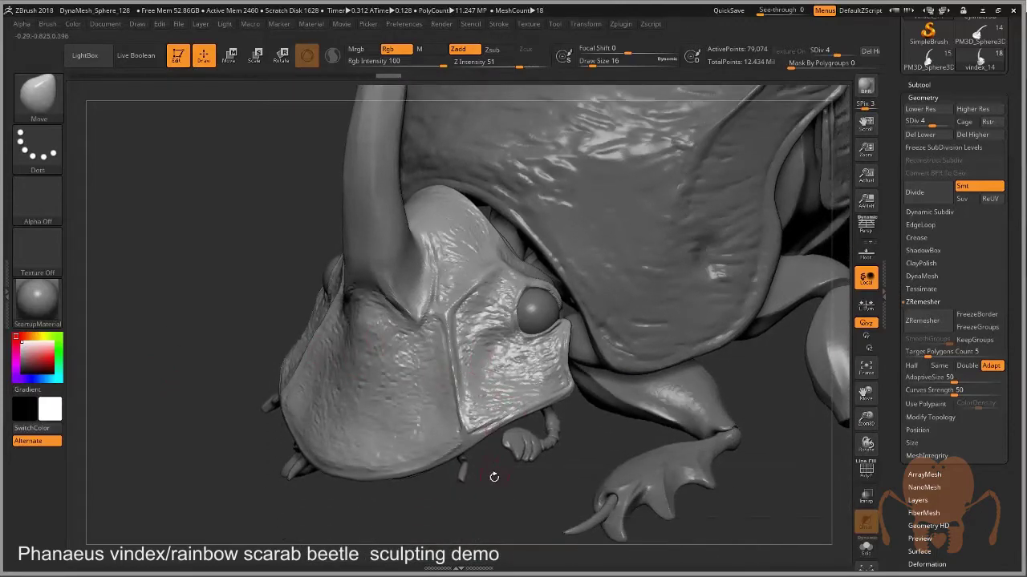
Examine the sculpted surface detail of the ridged elytra and the pronotum from above and from the side.
{"action": "left_click_drag", "start_coordinate": [494, 477], "coordinate": [642, 436]}
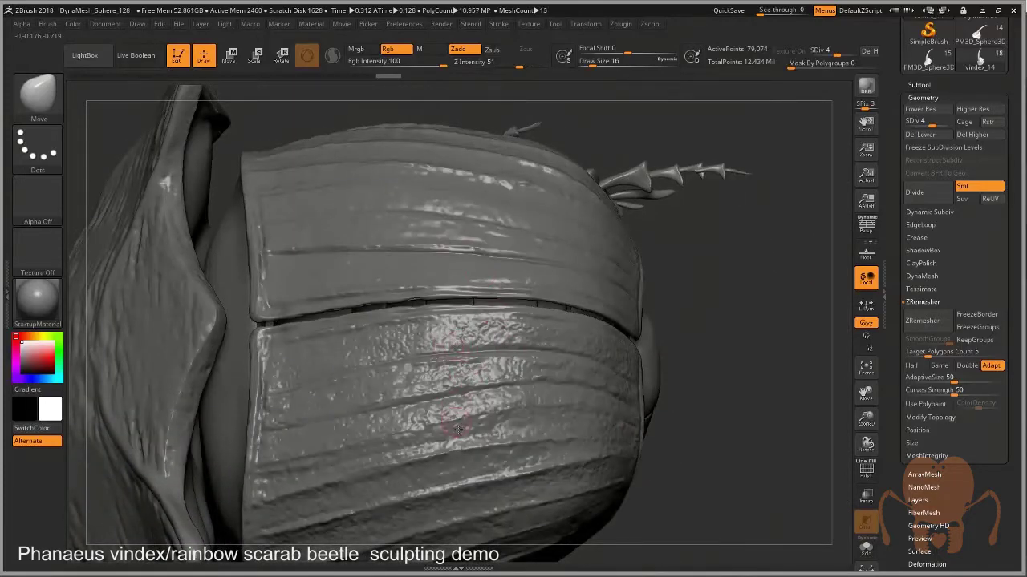
{"action": "left_click_drag", "start_coordinate": [656, 416], "coordinate": [678, 338], "text": "alt"}
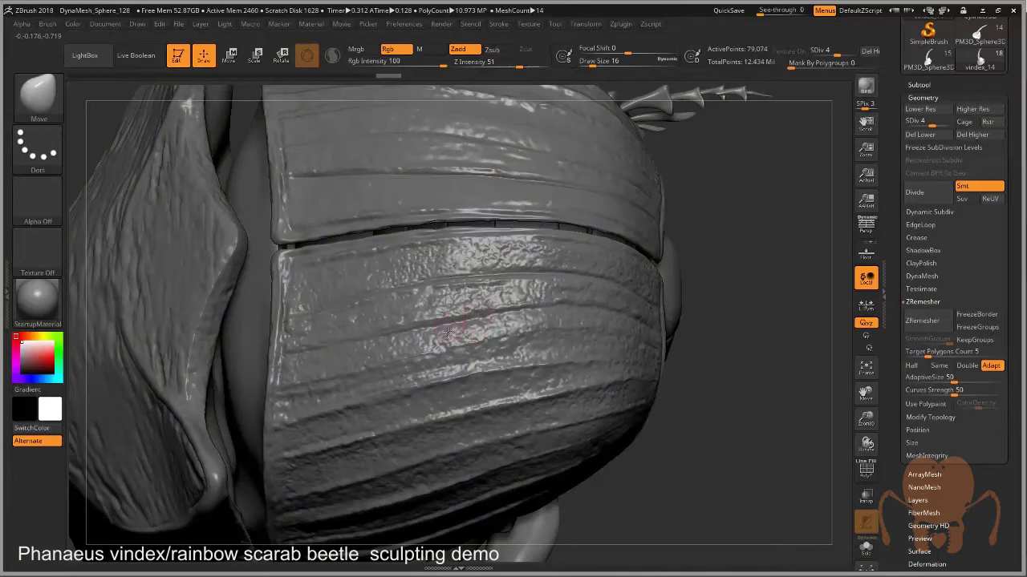
{"action": "mouse_move", "coordinate": [665, 454]}
{"action": "left_mouse_down"}
{"action": "mouse_move", "coordinate": [688, 449]}
{"action": "mouse_move", "coordinate": [697, 494]}
{"action": "mouse_move", "coordinate": [705, 475]}
{"action": "mouse_move", "coordinate": [726, 483]}
{"action": "left_mouse_up"}
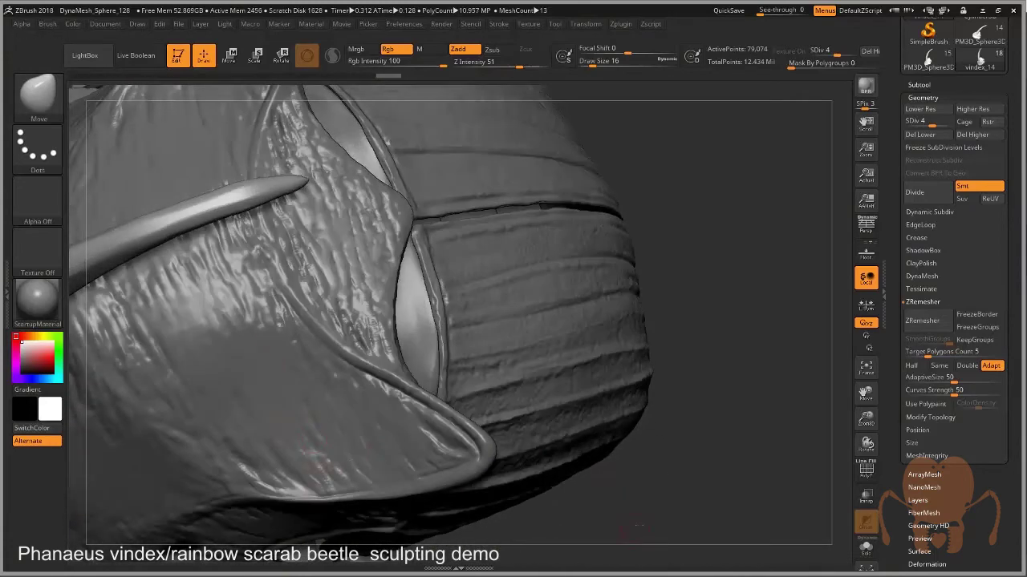
{"action": "left_click_drag", "start_coordinate": [627, 537], "coordinate": [818, 462]}
{"action": "left_click_drag", "start_coordinate": [867, 425], "coordinate": [793, 404]}
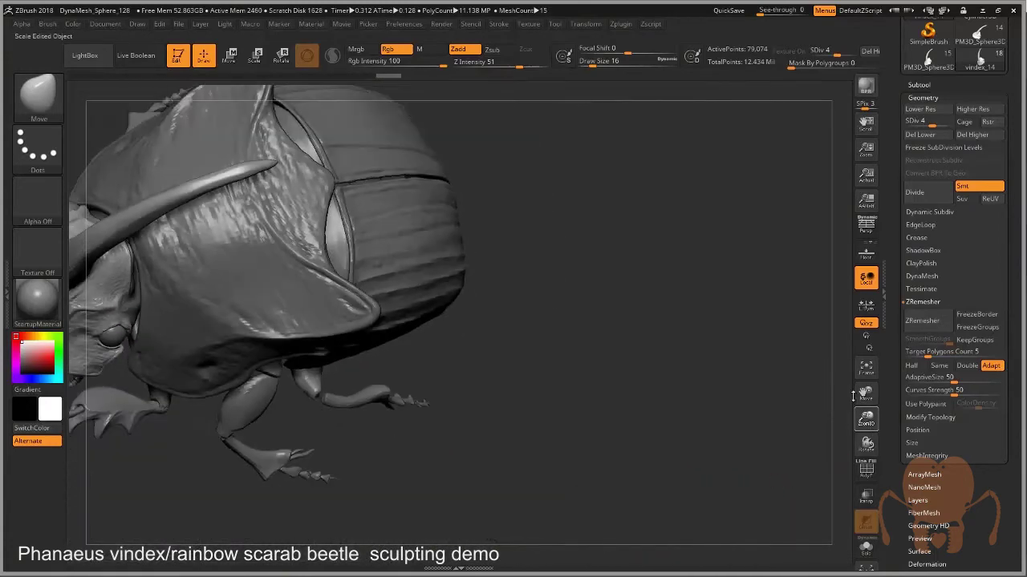
{"action": "left_click_drag", "start_coordinate": [614, 374], "coordinate": [714, 409]}
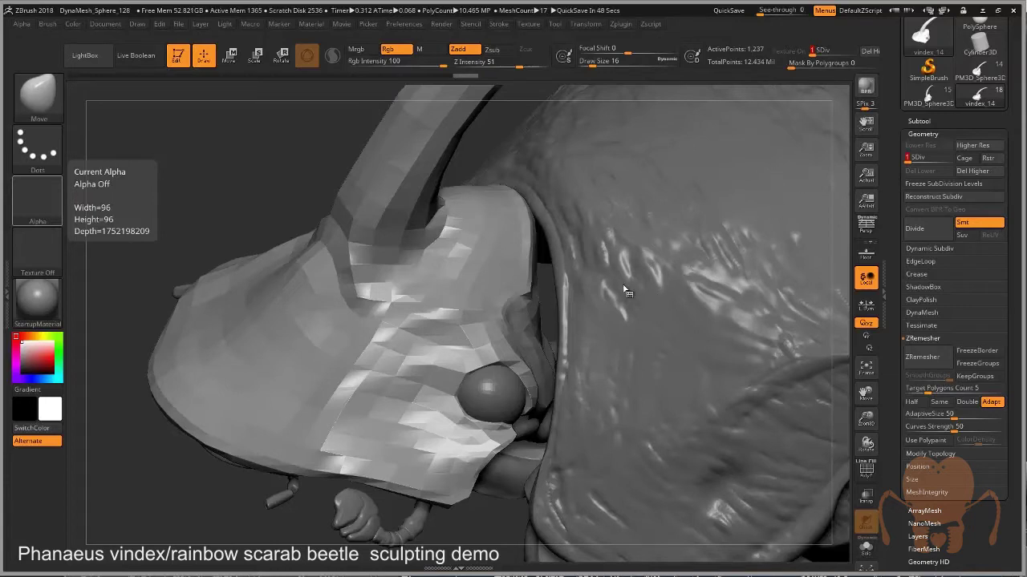
Compare the vindex_14 head mesh at subdivision level 6 with its lowest subdivision level, 1.
{"action": "left_click", "coordinate": [915, 159]}
{"action": "left_click", "coordinate": [905, 158]}
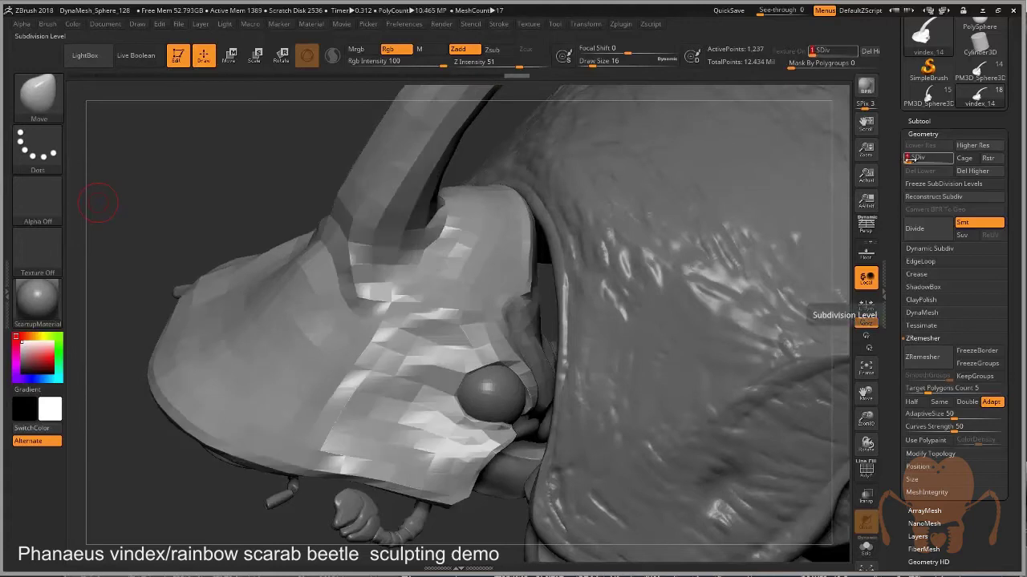
{"action": "left_click_drag", "start_coordinate": [908, 159], "coordinate": [949, 160]}
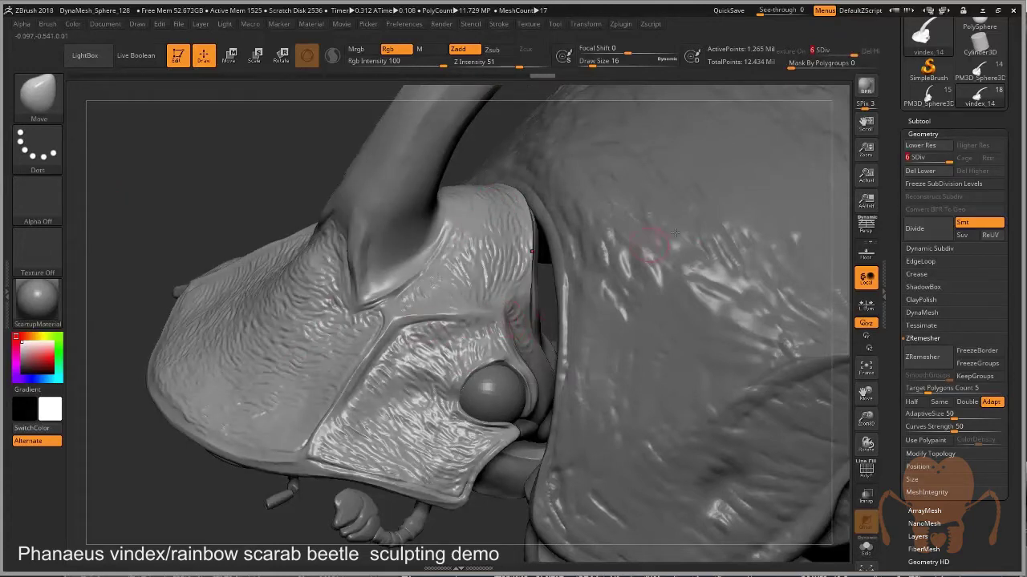
{"action": "left_click_drag", "start_coordinate": [917, 158], "coordinate": [906, 158]}
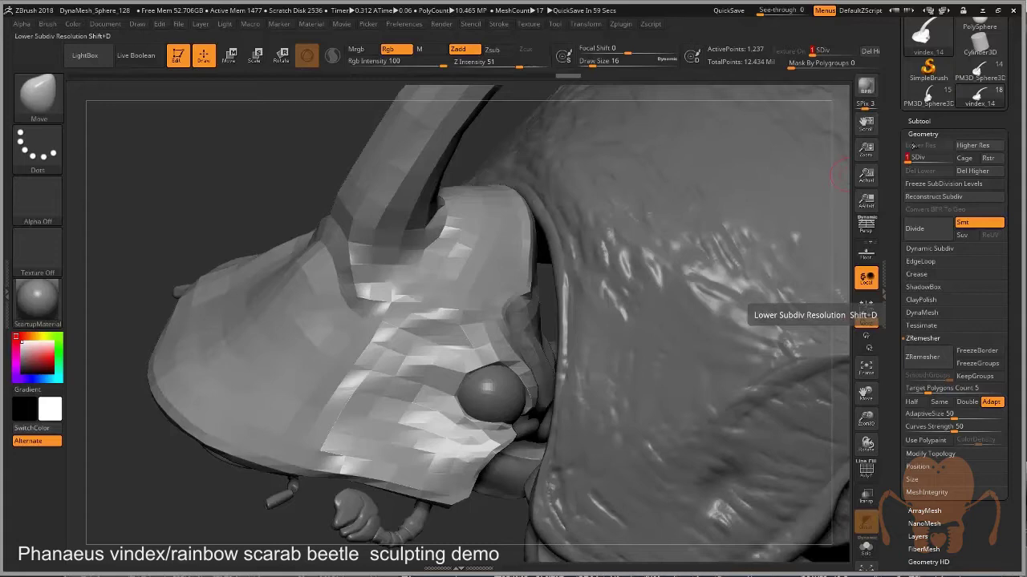
Show the subtool list, switch to the PM3D_Sphere3D1 tool and examine its head detail around the eye and cheek plate.
{"action": "left_click", "coordinate": [919, 120]}
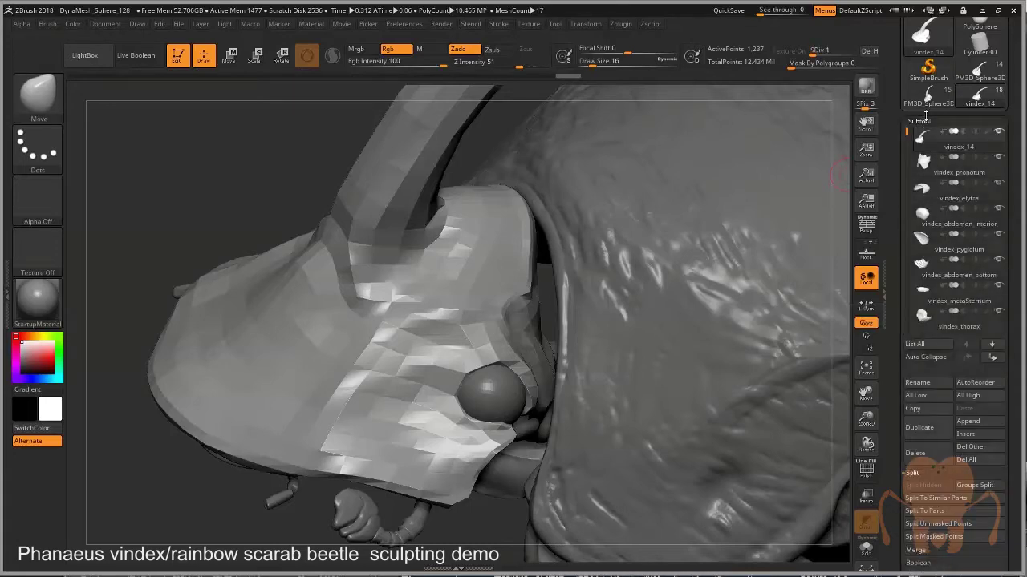
{"action": "mouse_move", "coordinate": [933, 102]}
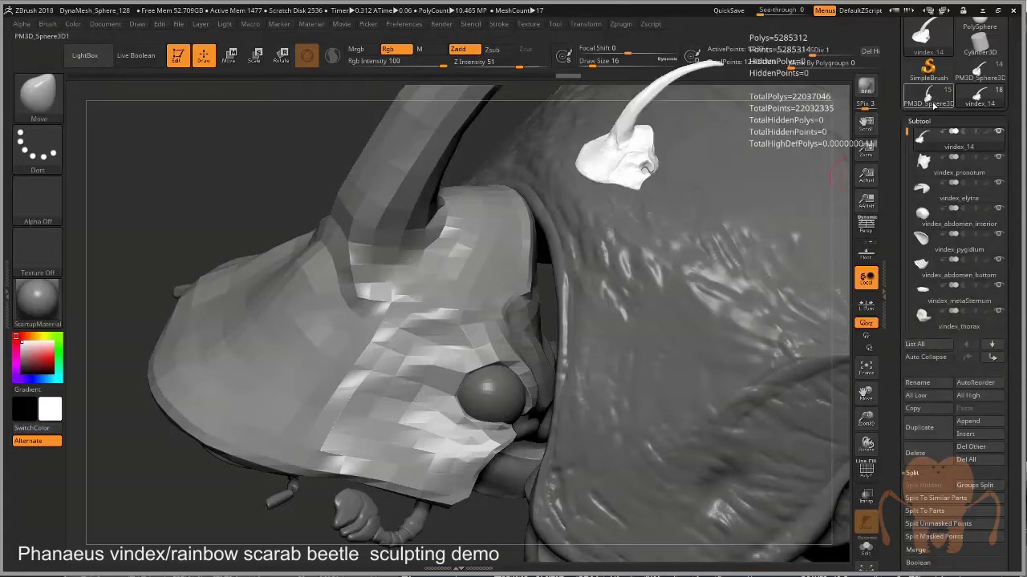
{"action": "left_click", "coordinate": [931, 108]}
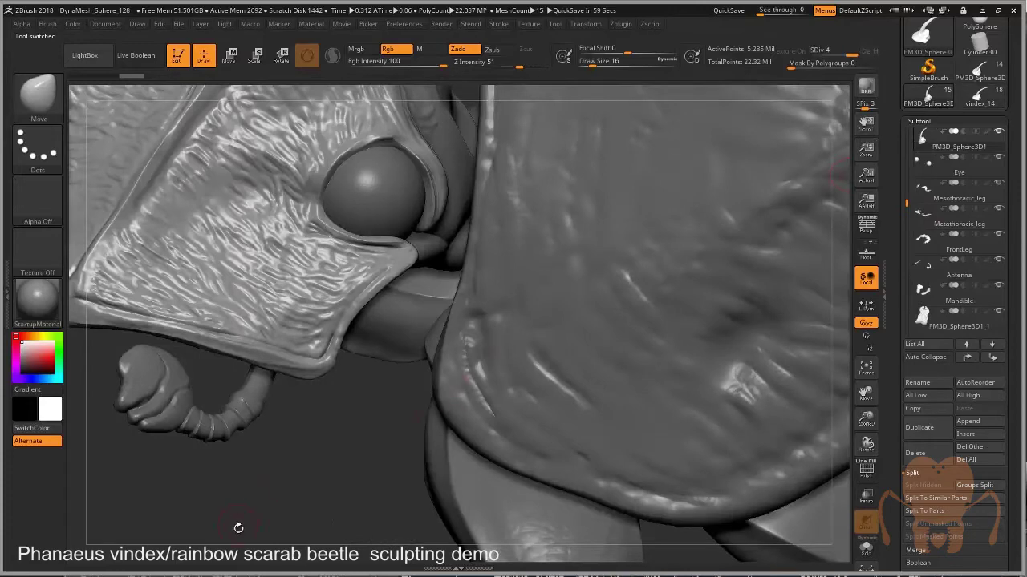
{"action": "left_click_drag", "start_coordinate": [380, 501], "coordinate": [489, 566], "text": "alt"}
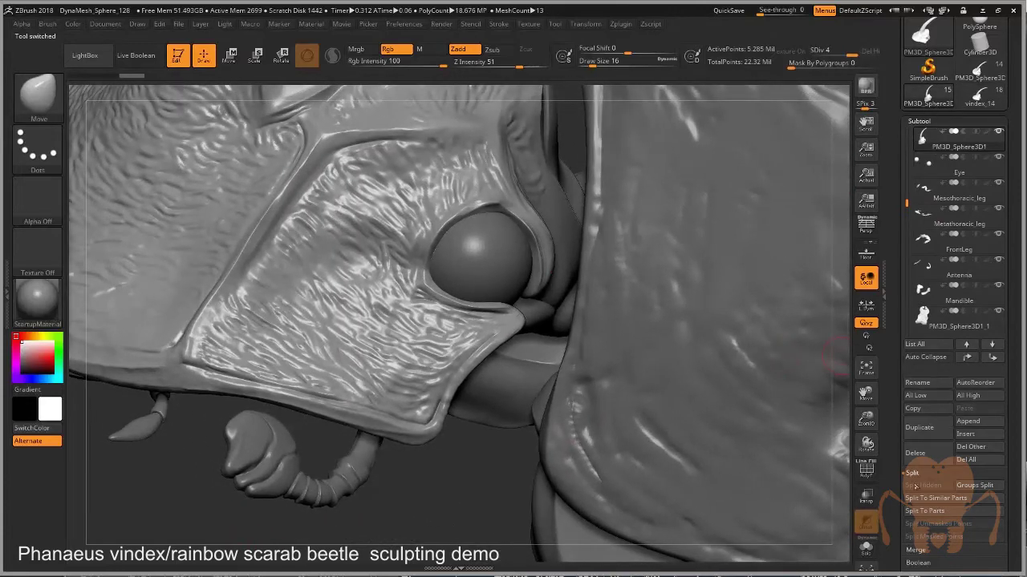
Switch back to the vindex_14 tool, view its low-resolution head from a lower angle and look through its subtool and geometry options.
{"action": "left_click_drag", "start_coordinate": [896, 507], "coordinate": [902, 433]}
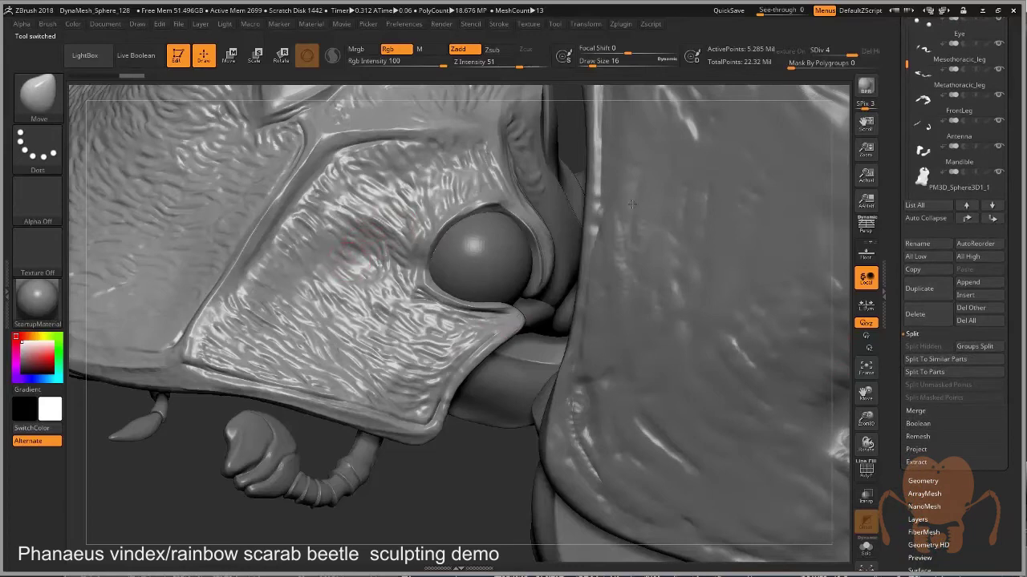
{"action": "scroll", "coordinate": [946, 120], "scroll_direction": "up", "scroll_amount": 5}
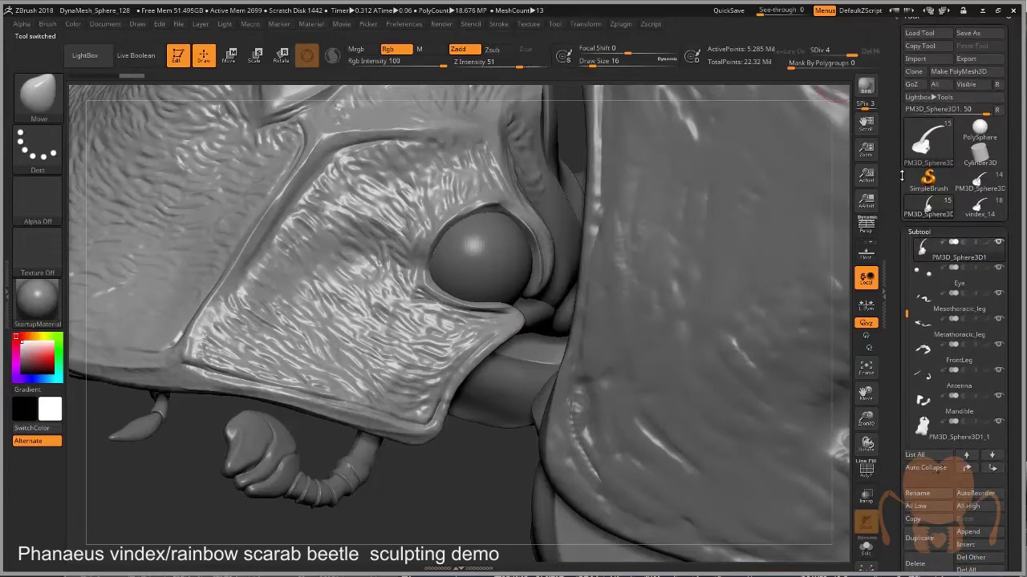
{"action": "left_click", "coordinate": [984, 207]}
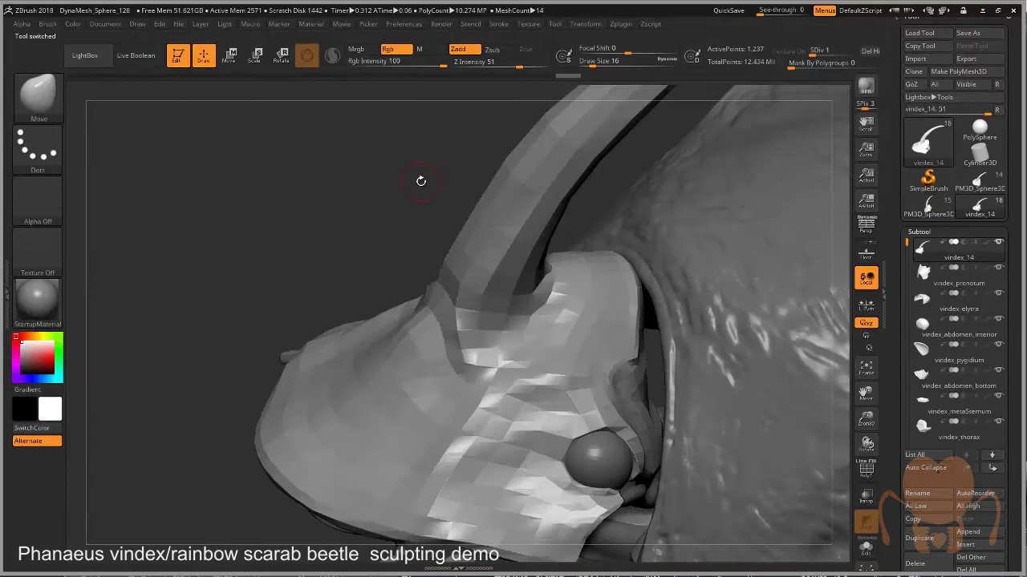
{"action": "left_click_drag", "start_coordinate": [421, 182], "coordinate": [543, 463]}
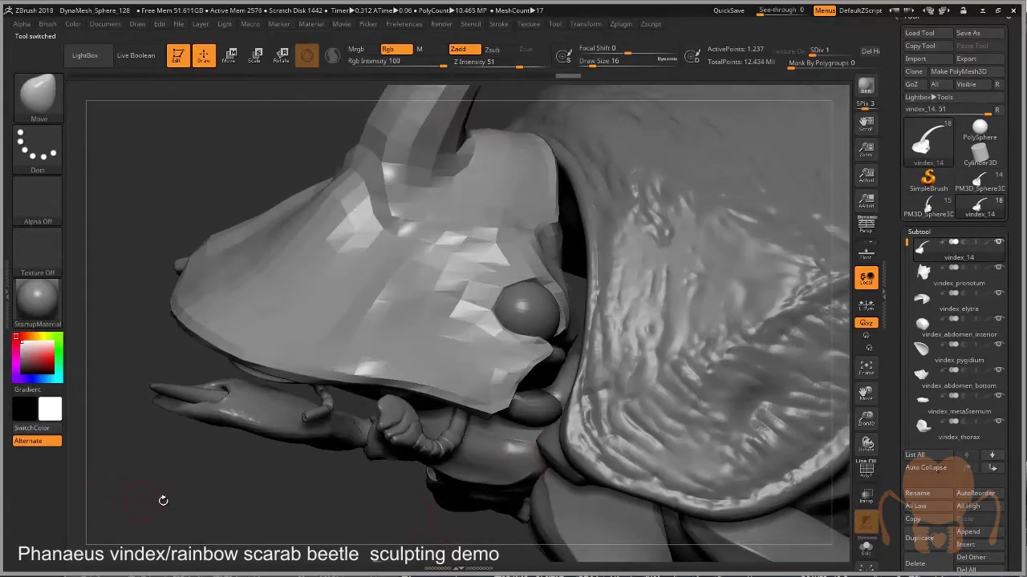
{"action": "left_click_drag", "start_coordinate": [890, 440], "coordinate": [893, 363]}
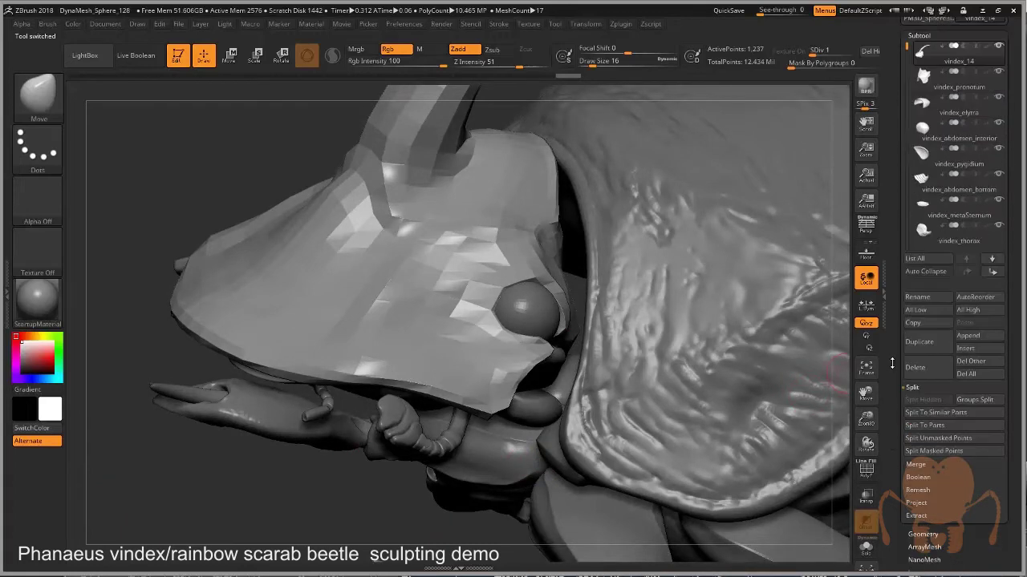
{"action": "left_click", "coordinate": [914, 477]}
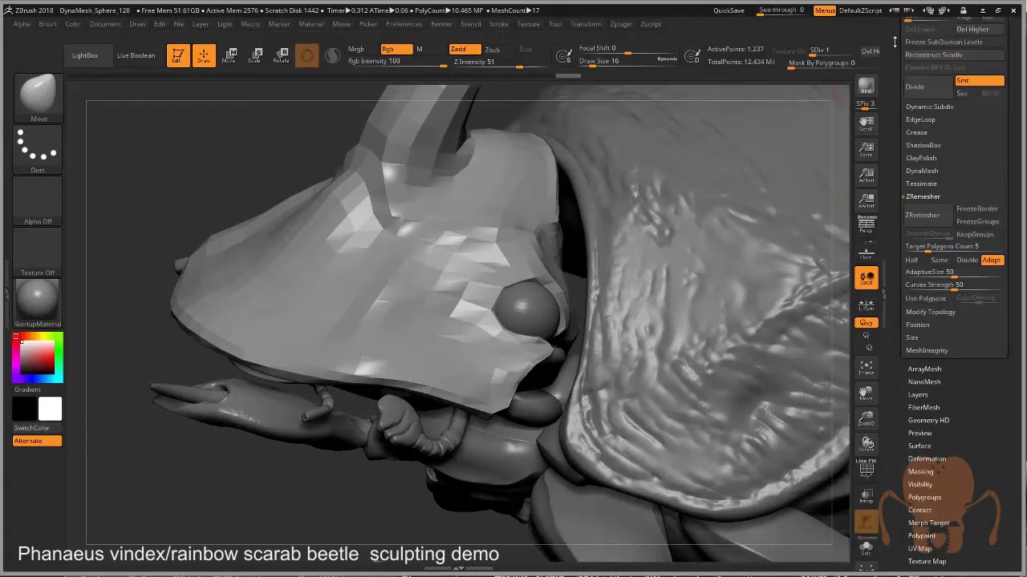
{"action": "left_click_drag", "start_coordinate": [893, 40], "coordinate": [961, 77]}
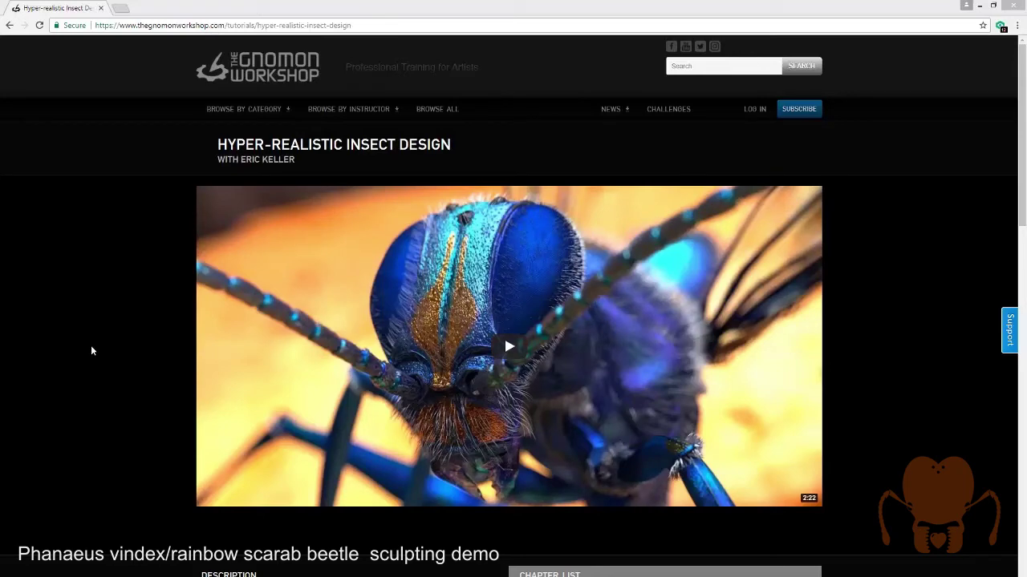
Switch to the browser and look over the description and chapter list of the Hyper-Realistic Insect Design course page.
{"action": "scroll", "coordinate": [140, 380], "scroll_direction": "down", "scroll_amount": 4}
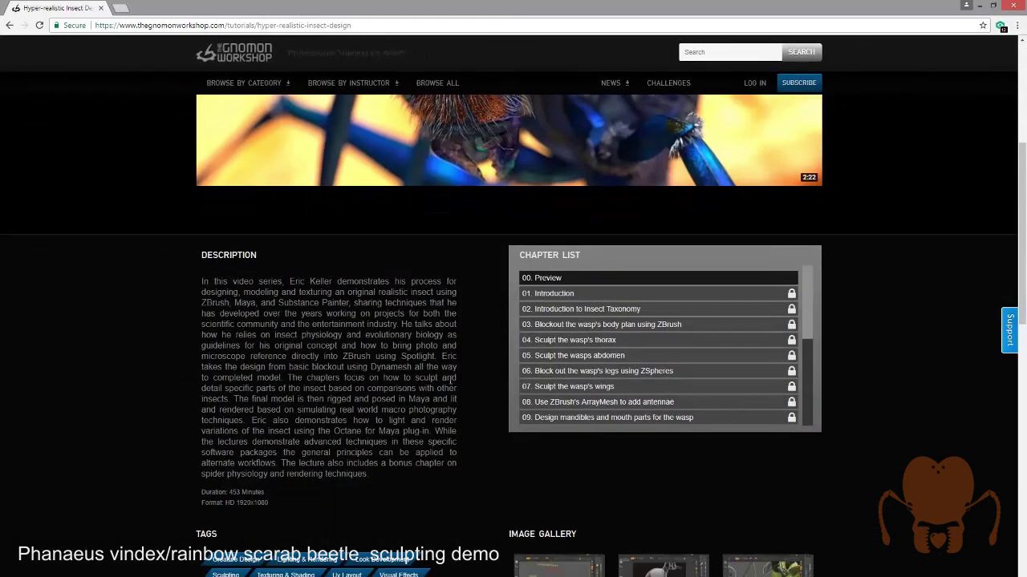
{"action": "scroll", "coordinate": [793, 294], "scroll_direction": "down", "scroll_amount": 5}
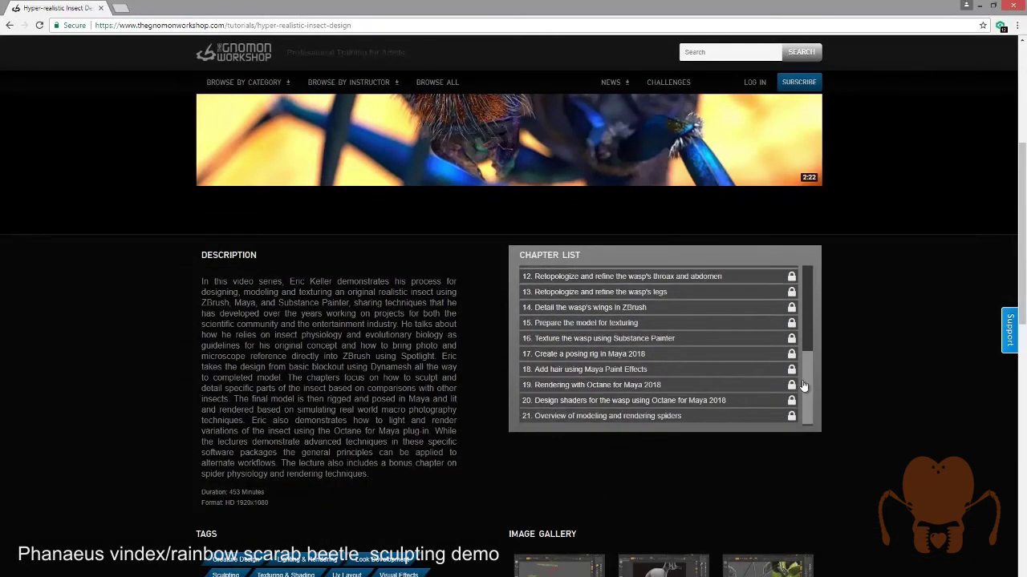
{"action": "scroll", "coordinate": [802, 377], "scroll_direction": "up", "scroll_amount": 5}
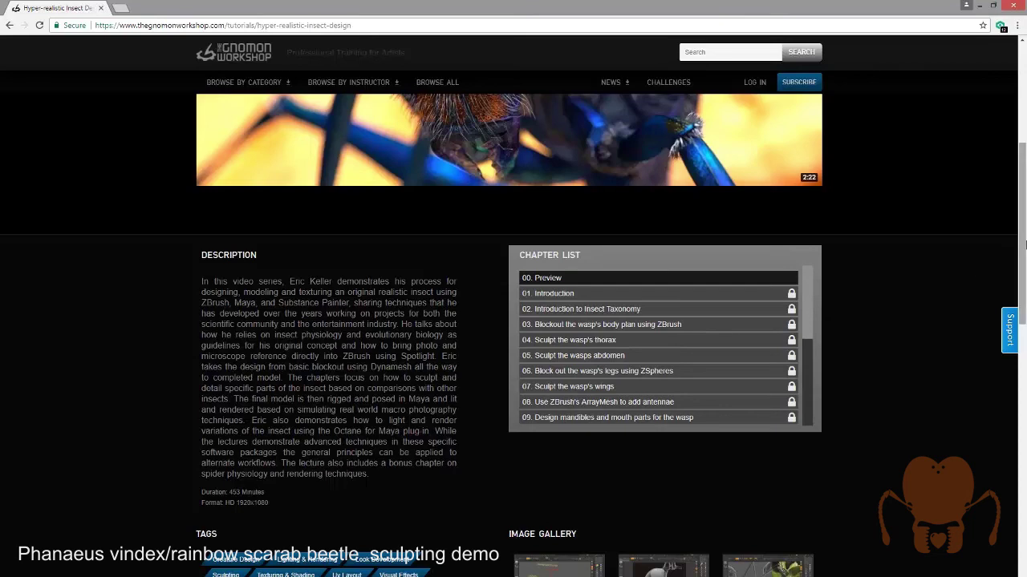
{"action": "left_click_drag", "start_coordinate": [1021, 245], "coordinate": [983, 133]}
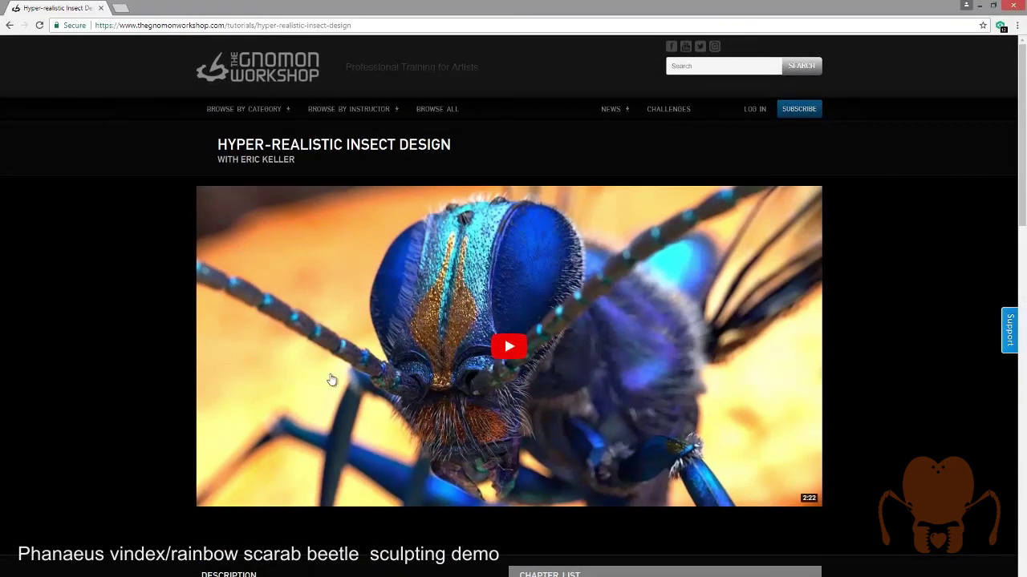